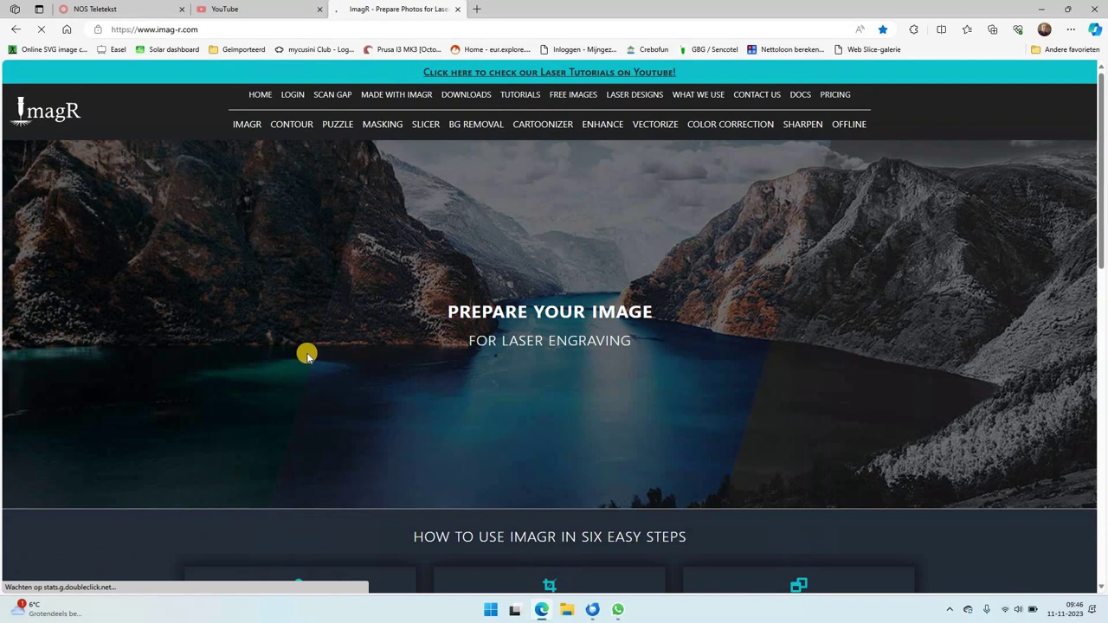
Crop the portrait image with square crop enabled, keeping the full image area
scroll(307, 355, "down", 8)
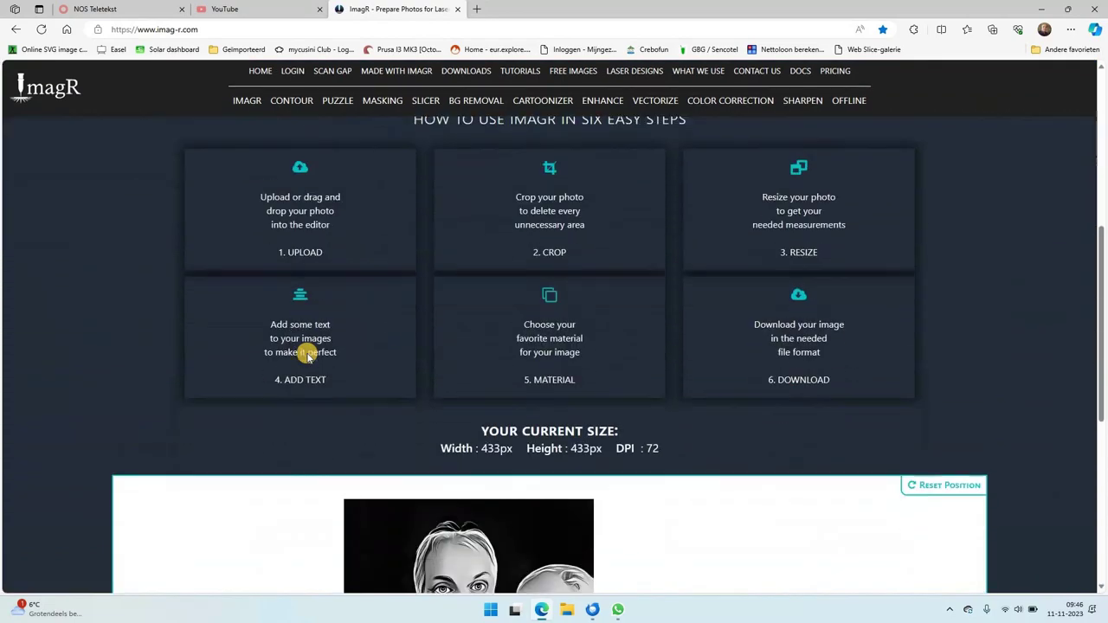
scroll(307, 356, "down", 2)
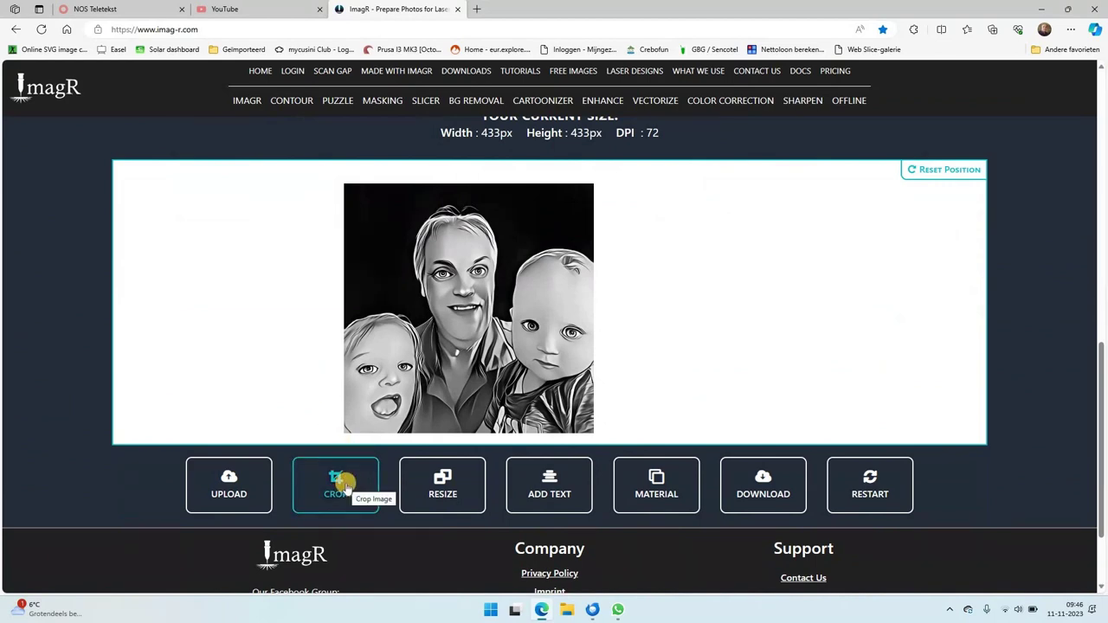
left_click(346, 488)
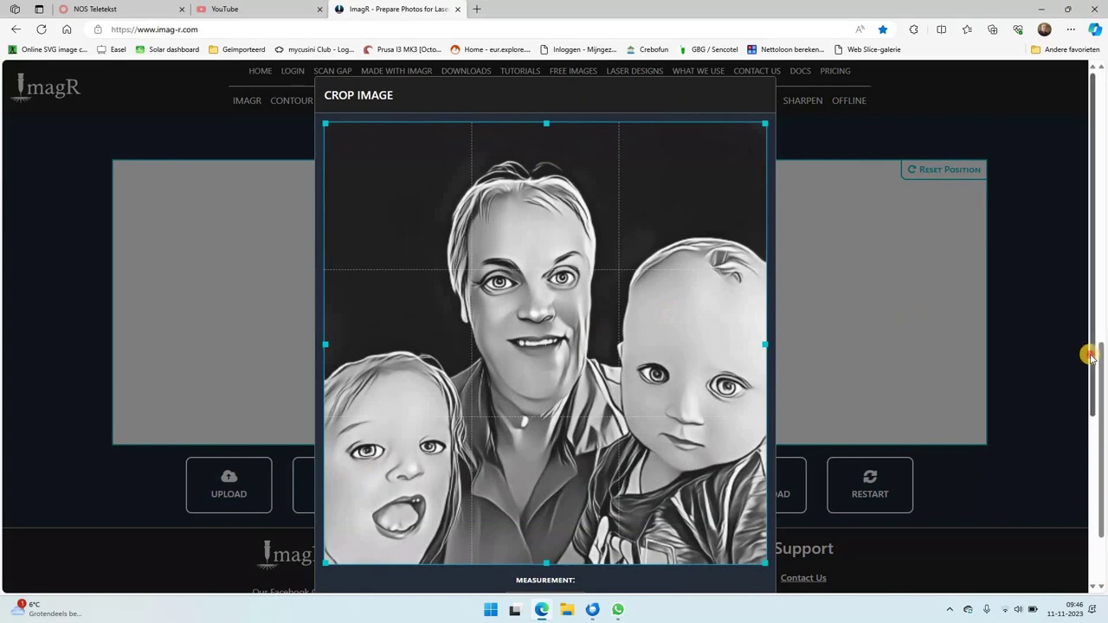
left_click_drag(1090, 355, 1097, 461)
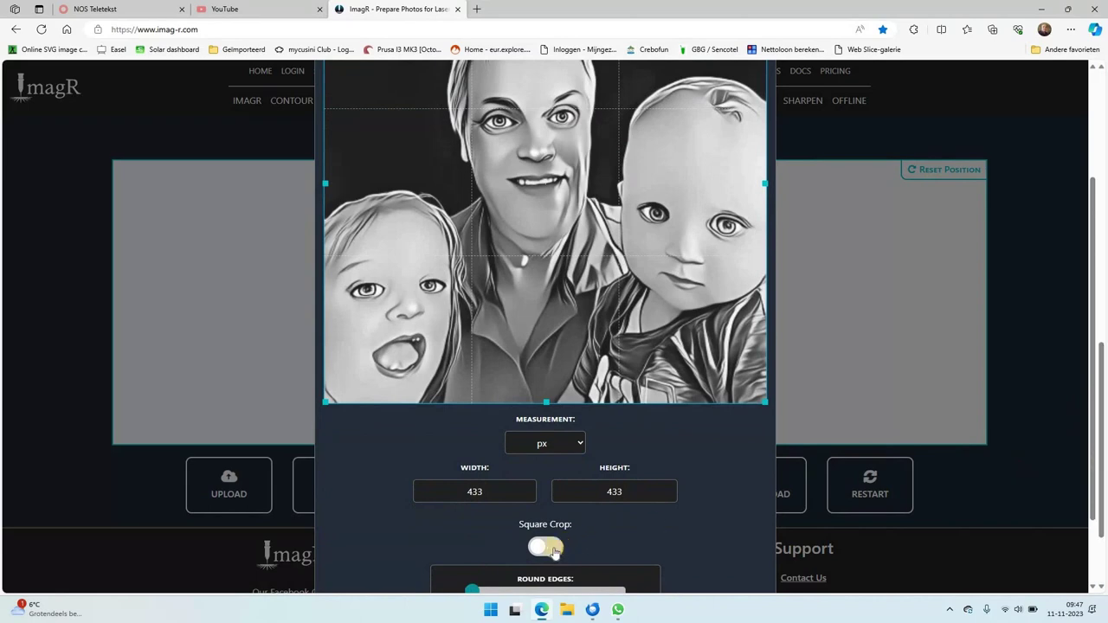
left_click(552, 551)
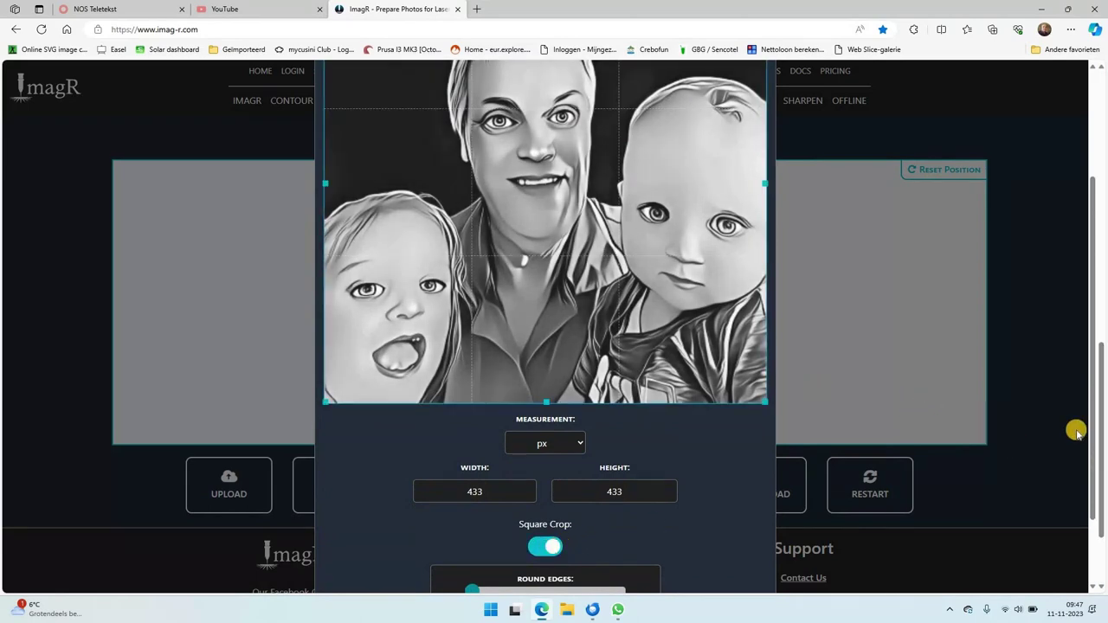
left_click_drag(1093, 430, 1092, 259)
left_click_drag(1093, 380, 1094, 484)
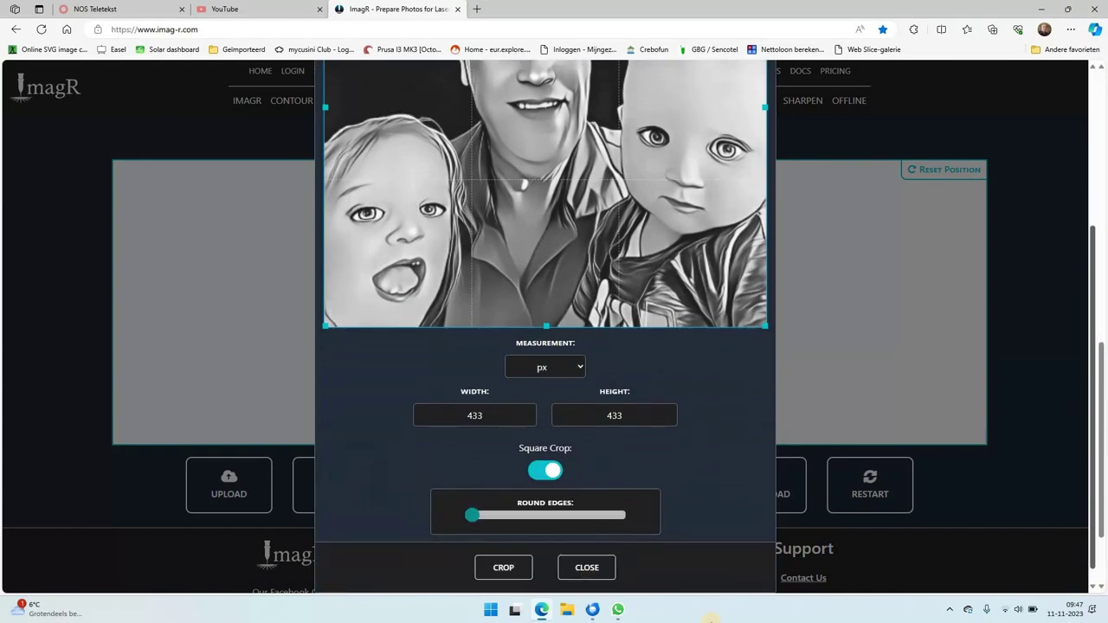
left_click(503, 570)
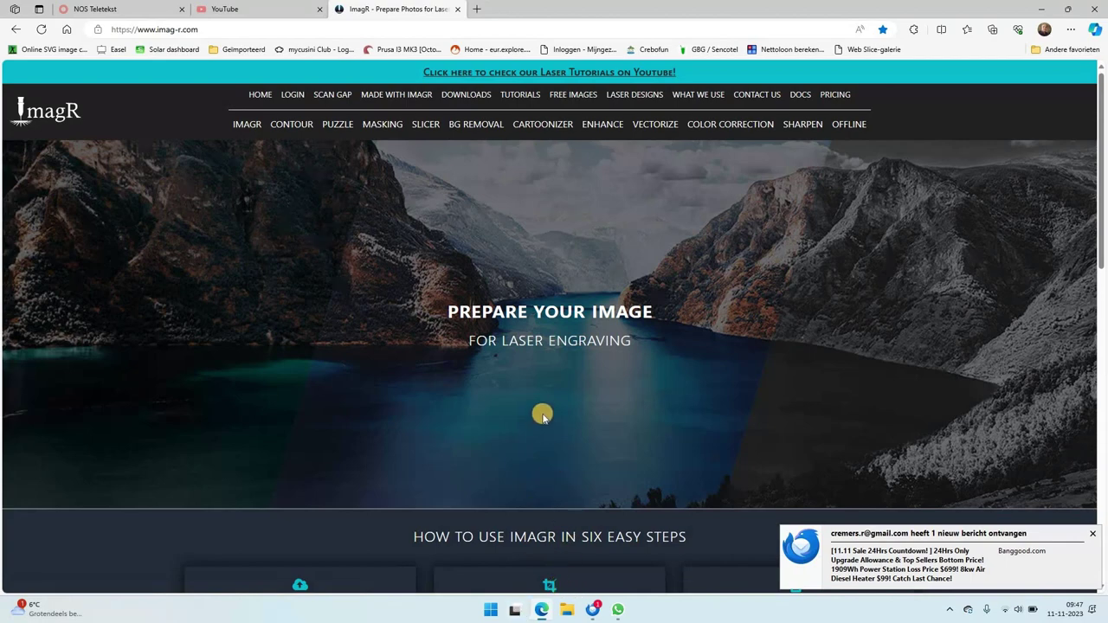
Start resizing the image, switch the measurement unit to mm and set the width and height to 150 mm
scroll(543, 417, "down", 2)
scroll(544, 416, "down", 10)
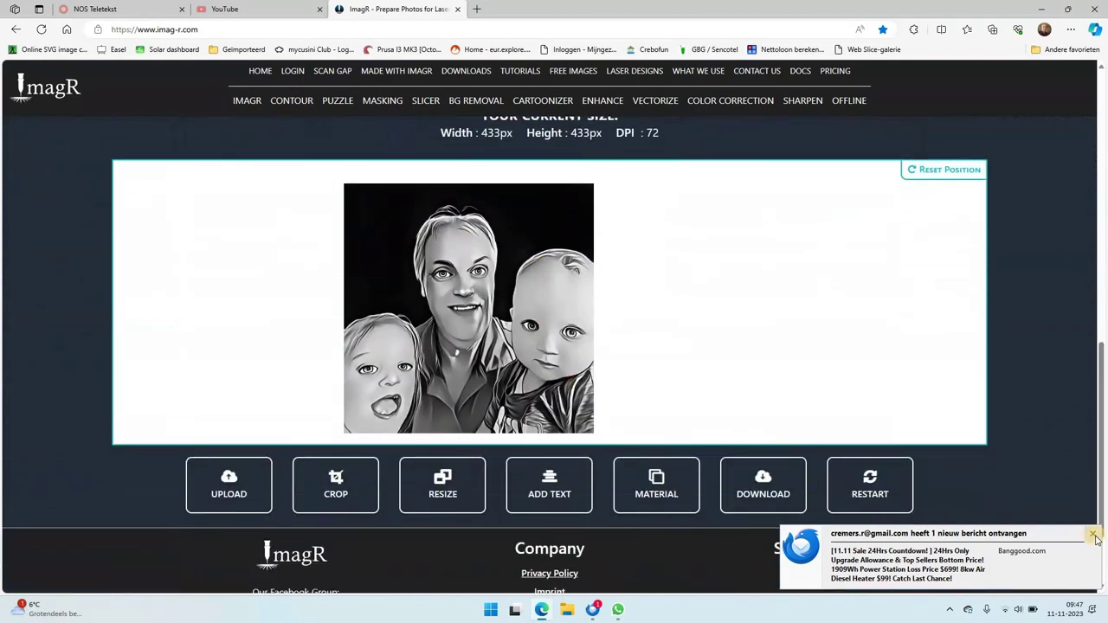
left_click(1089, 536)
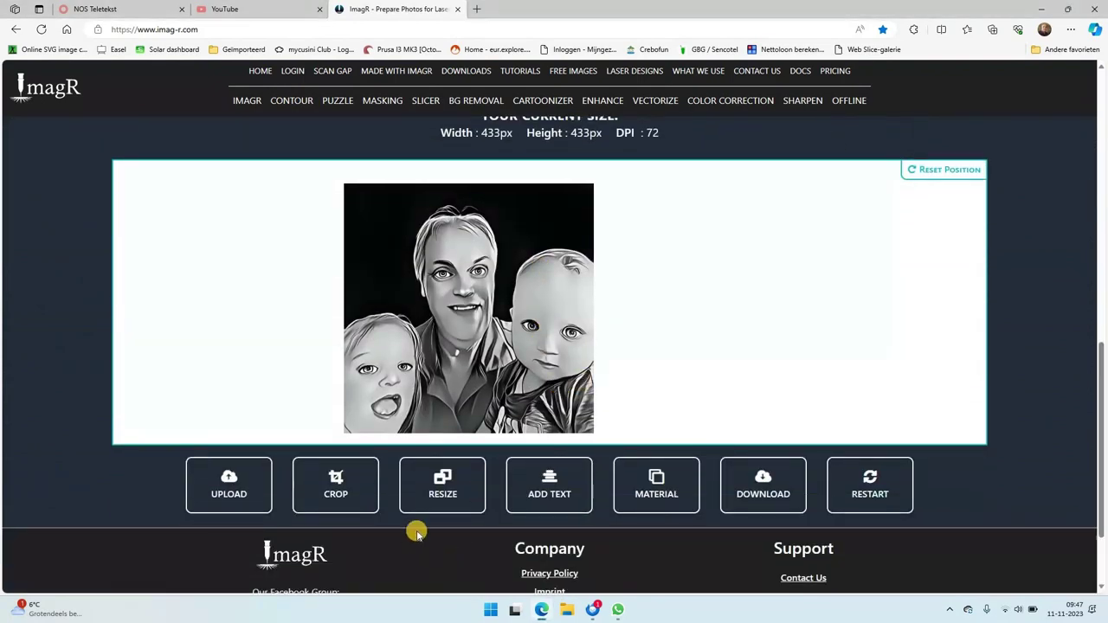
left_click(442, 492)
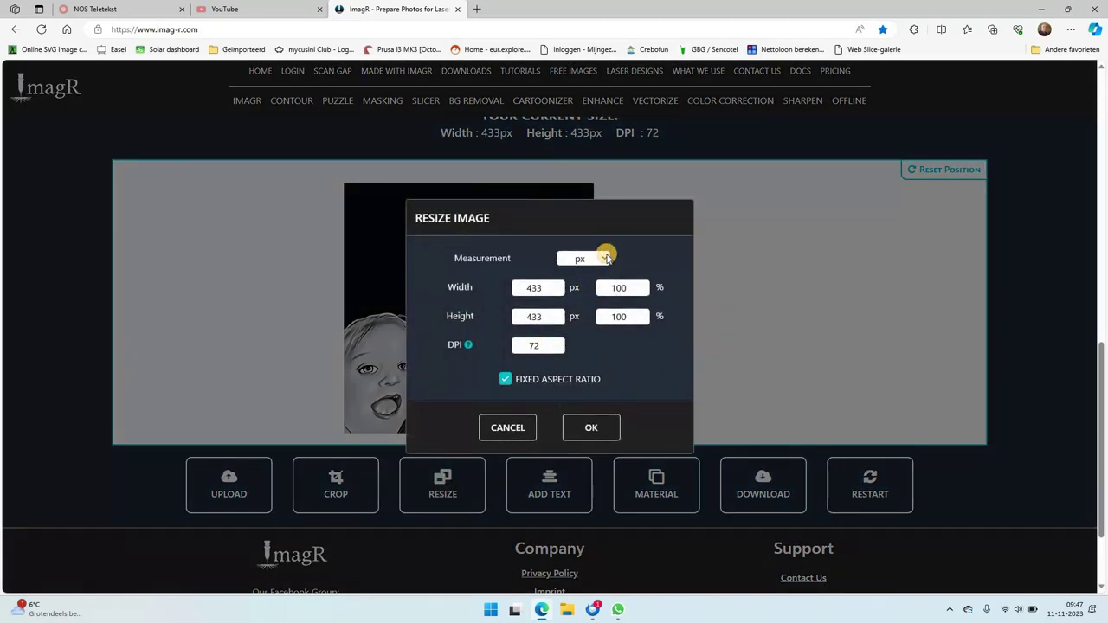
left_click(606, 257)
left_click(584, 301)
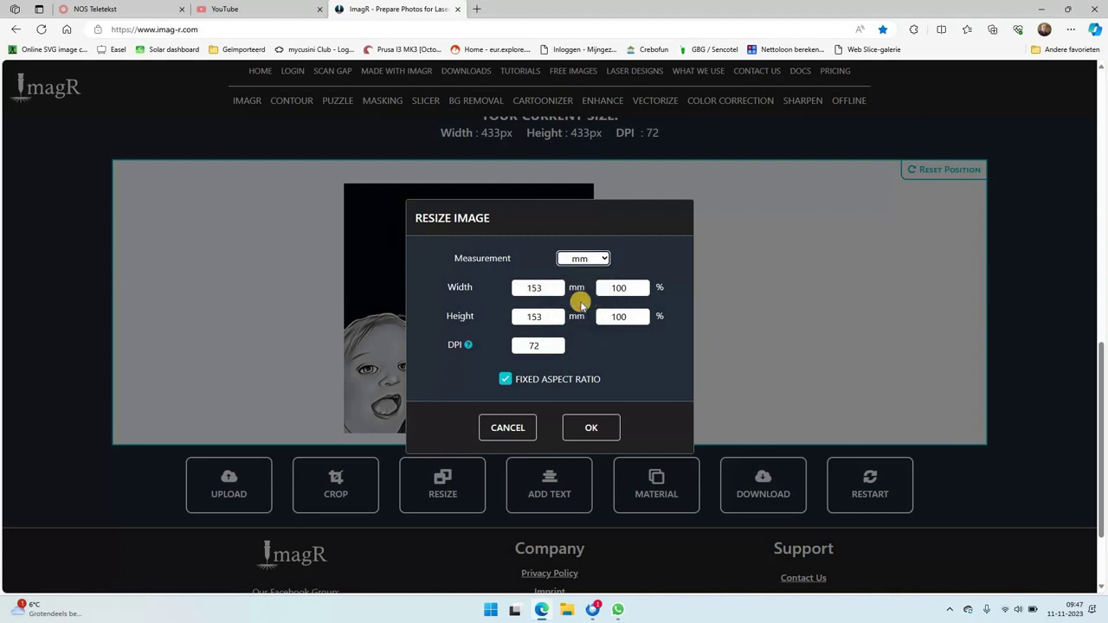
left_click(550, 293)
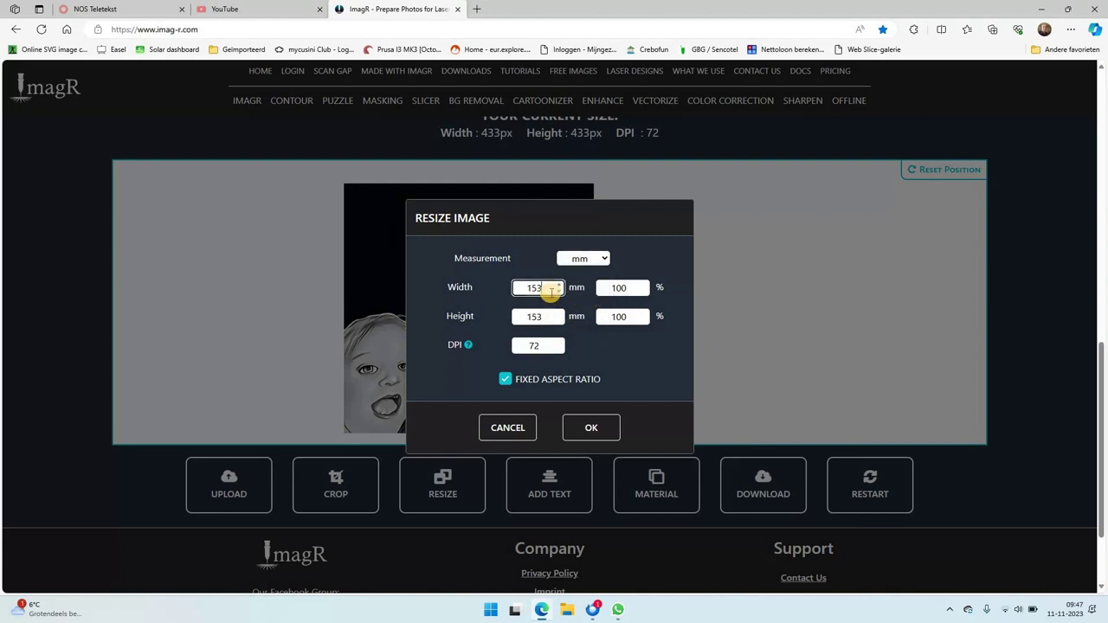
key("BackSpace")
type("0")
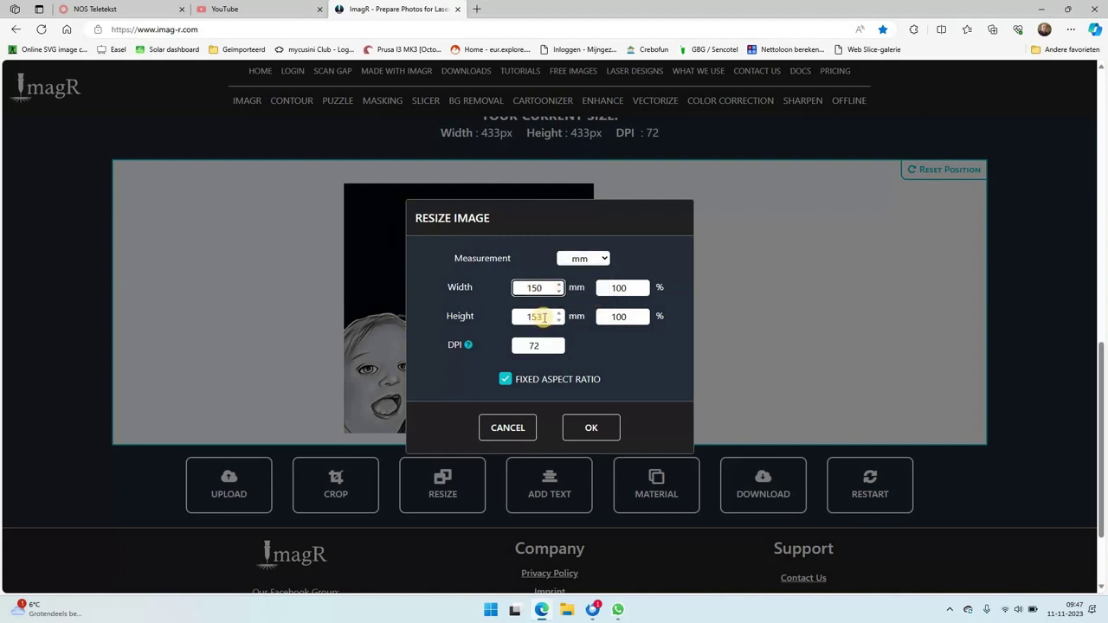
left_click(541, 317)
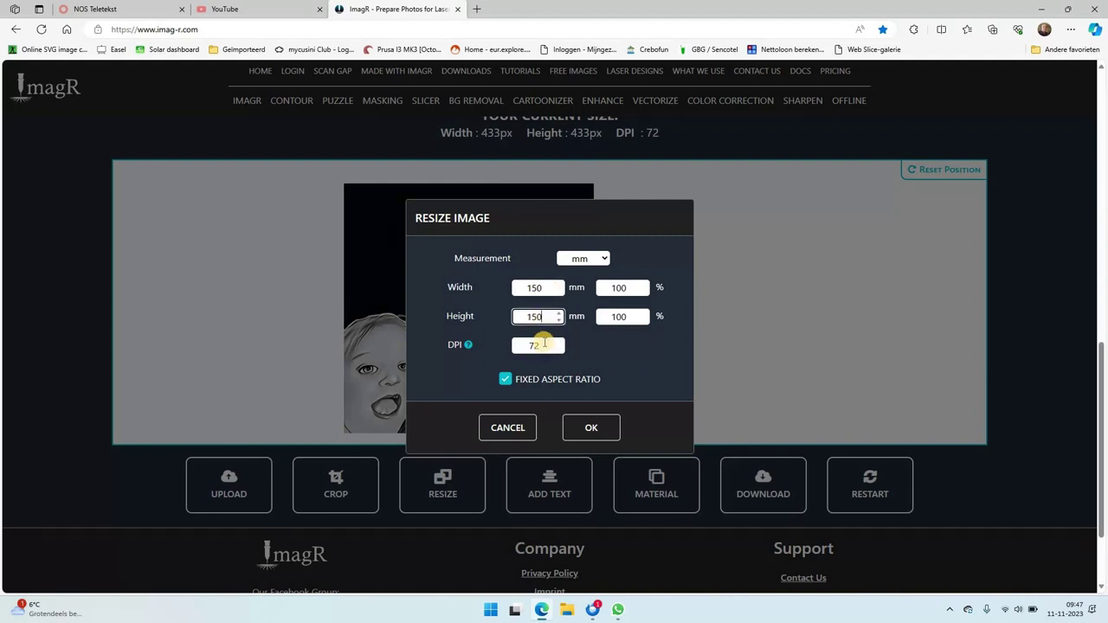
Set the image resolution to 254 DPI and apply the resize with the fixed aspect ratio
left_click(544, 343)
key("BackSpace")
key("BackSpace")
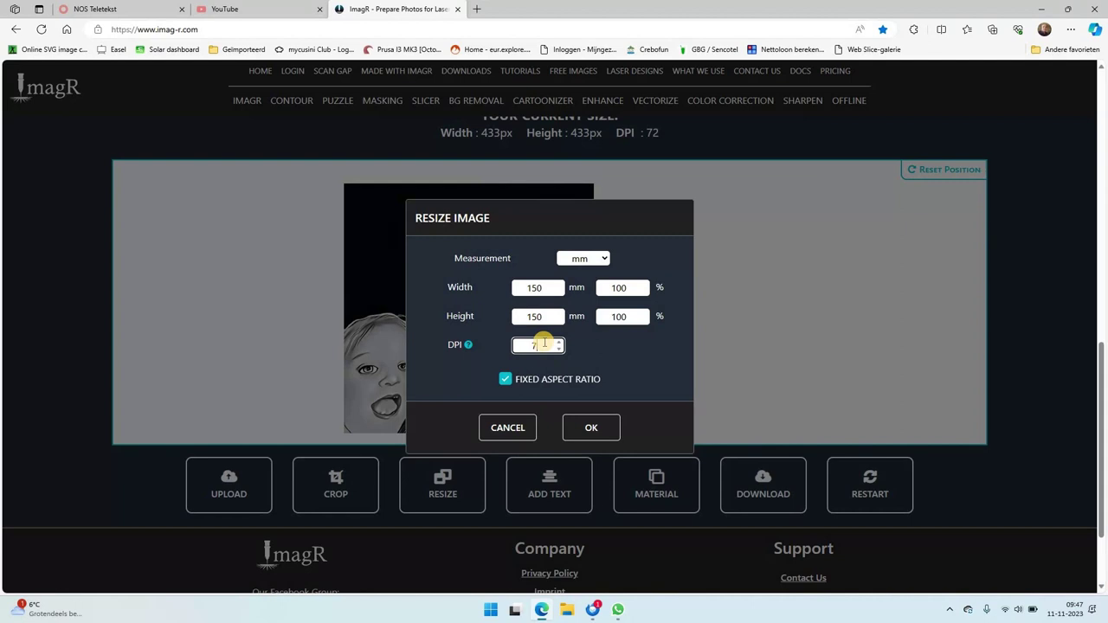
type("254")
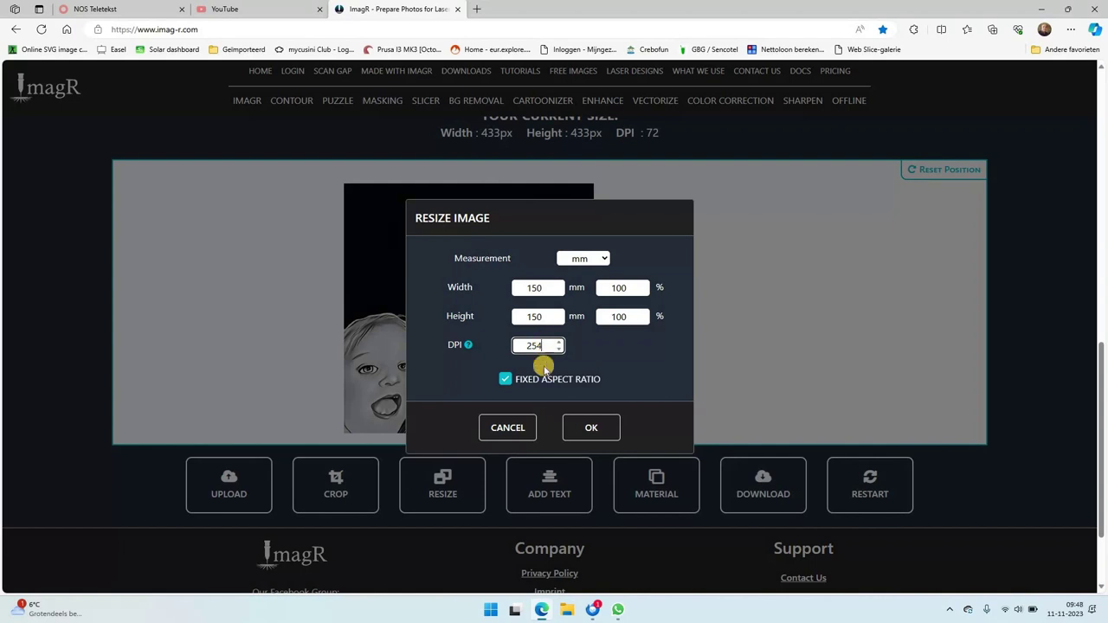
left_click(583, 430)
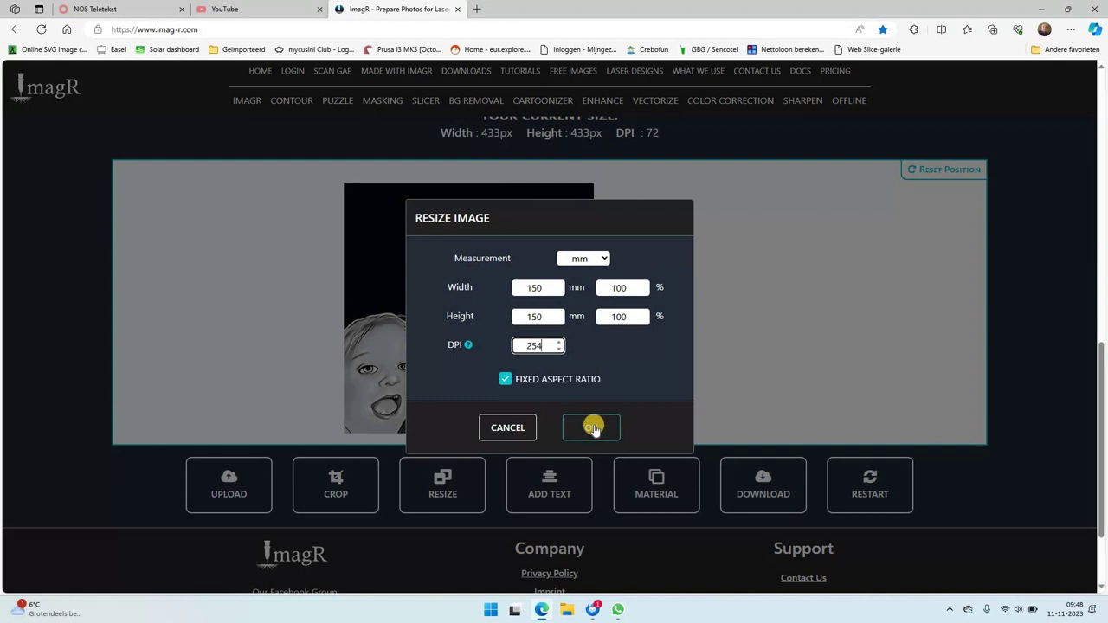
left_click(594, 428)
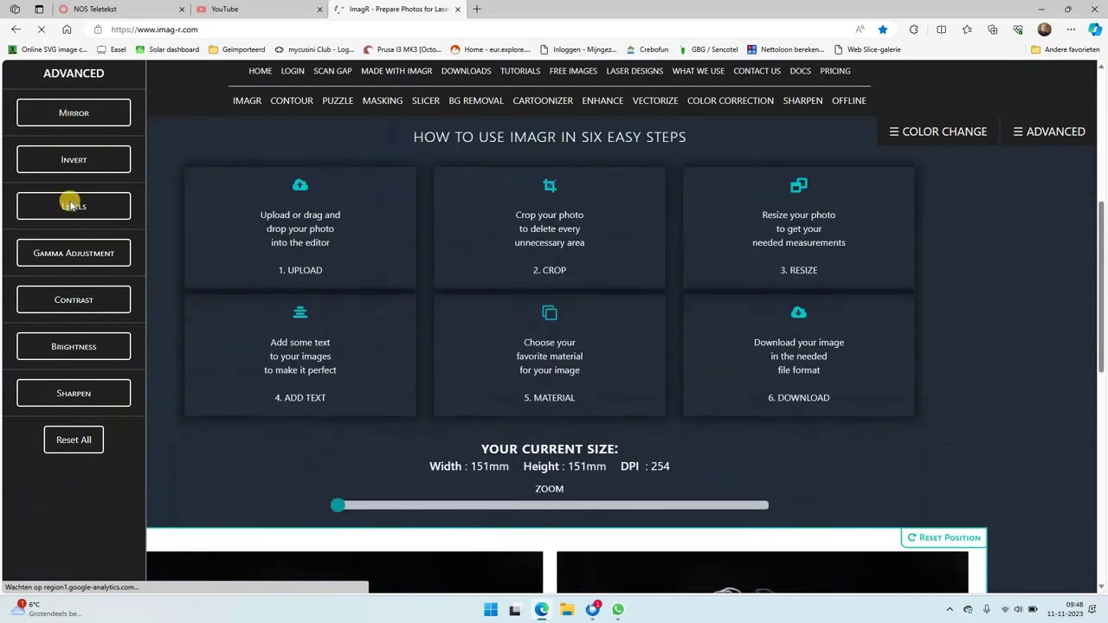
Try raising the contrast of the resized portrait to 10
scroll(182, 342, "down", 4)
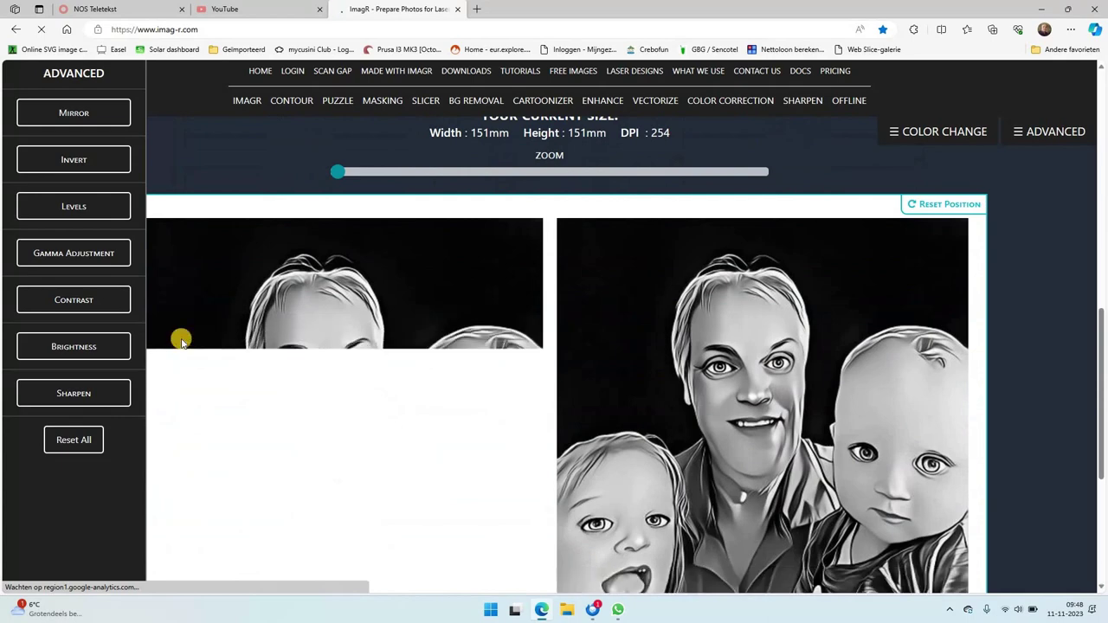
scroll(181, 341, "down", 1)
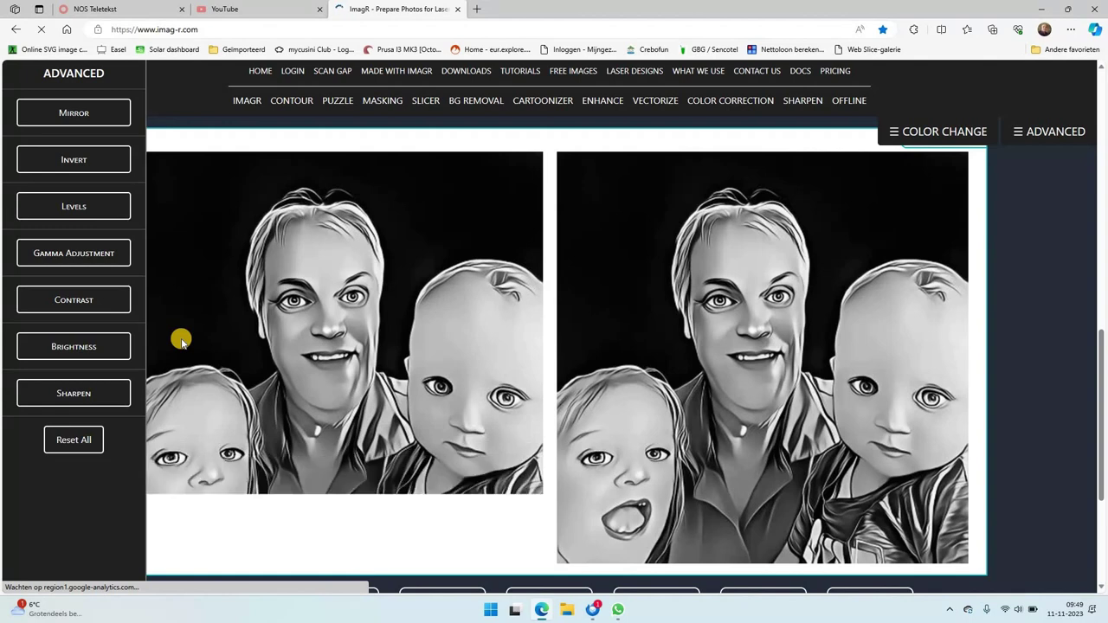
left_click(82, 301)
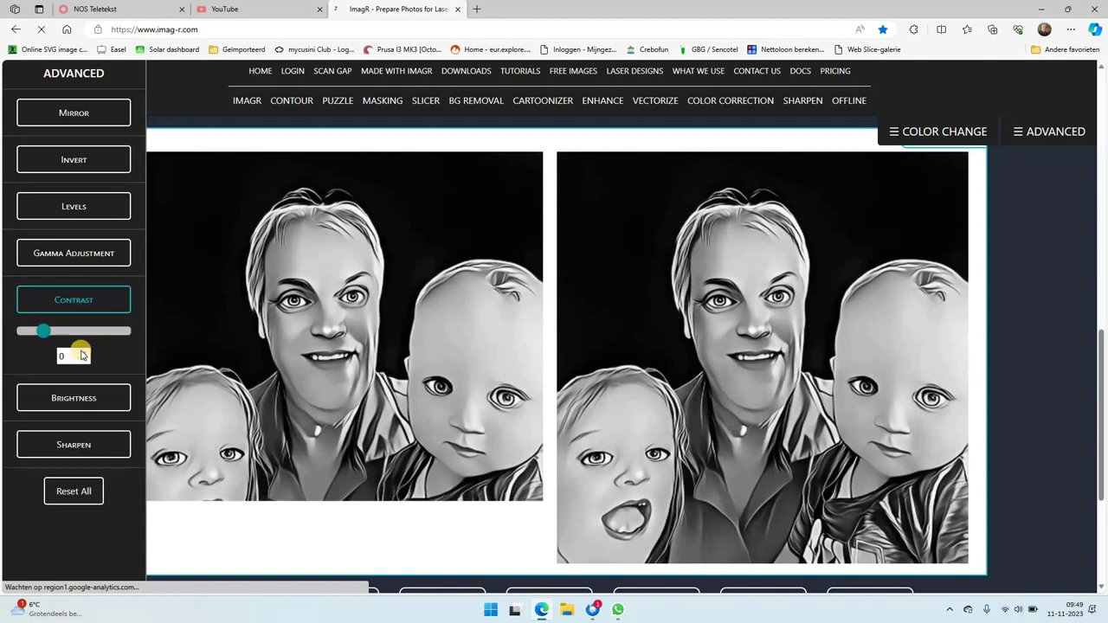
left_click(83, 353)
left_click(83, 353)
left_click(83, 354)
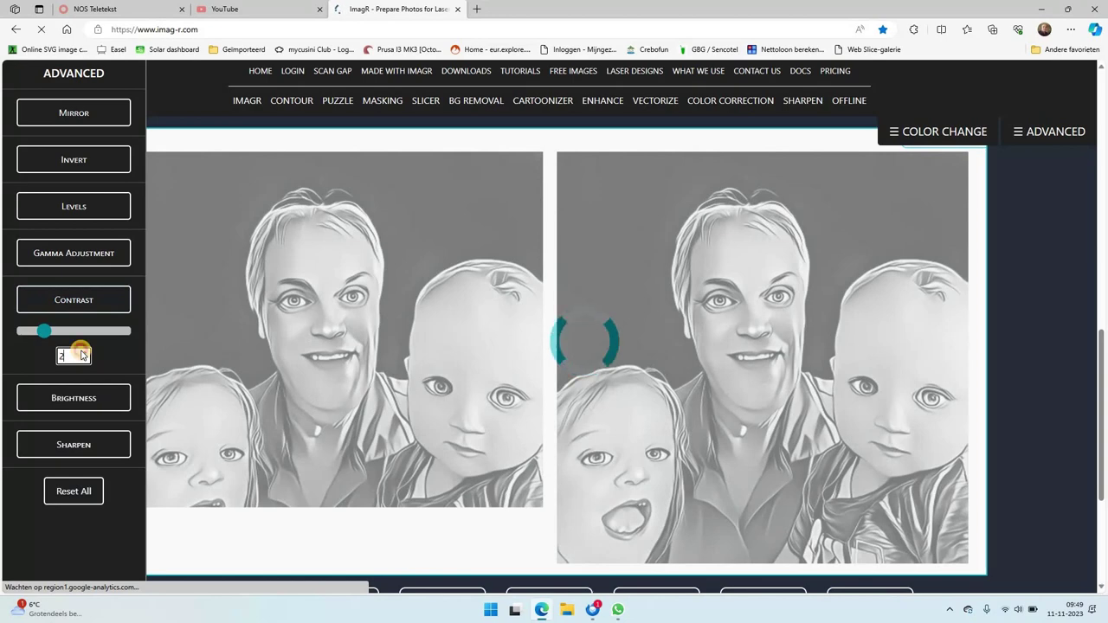
left_click(84, 353)
left_click(83, 353)
left_click(83, 354)
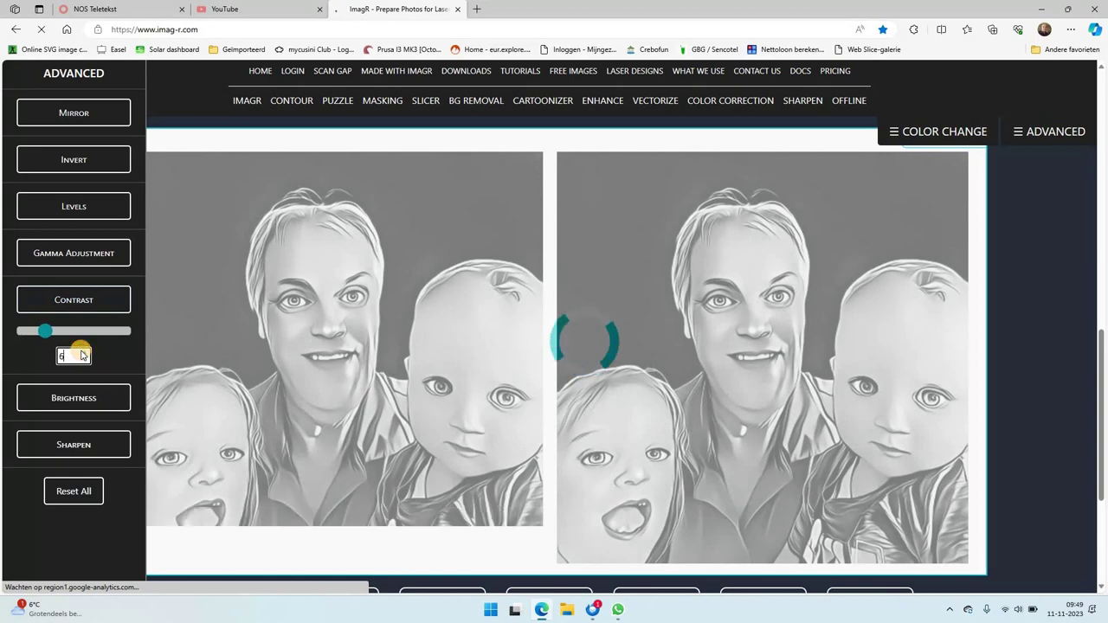
left_click(83, 353)
left_click(83, 353)
left_click(83, 353)
left_click(83, 353)
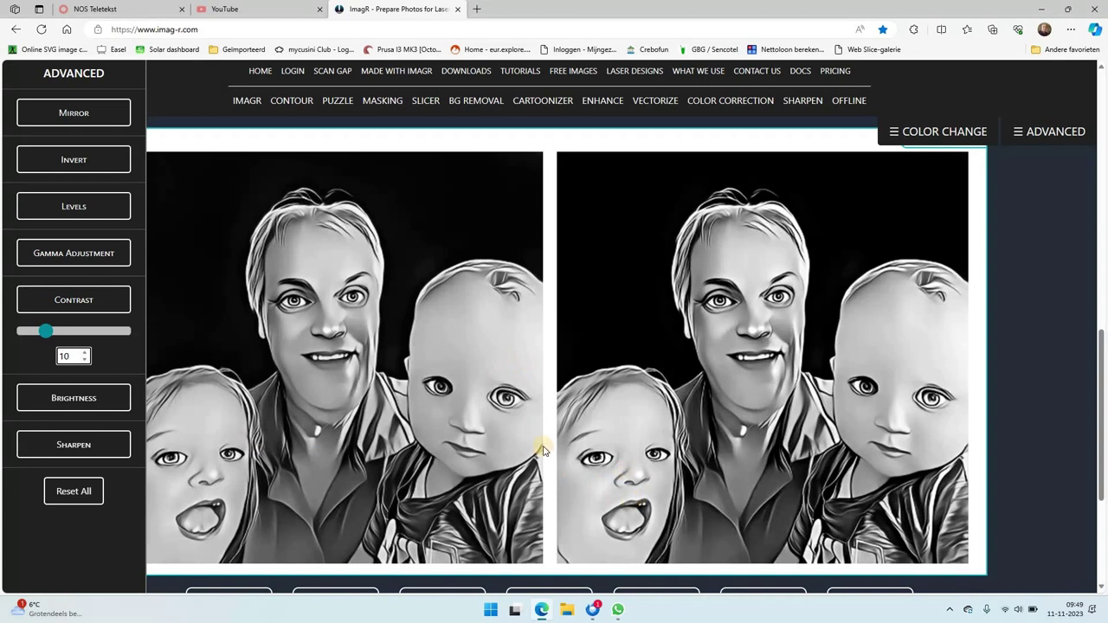
Set the portrait's contrast back to 0
left_click(66, 359)
left_click_drag(66, 356, 45, 356)
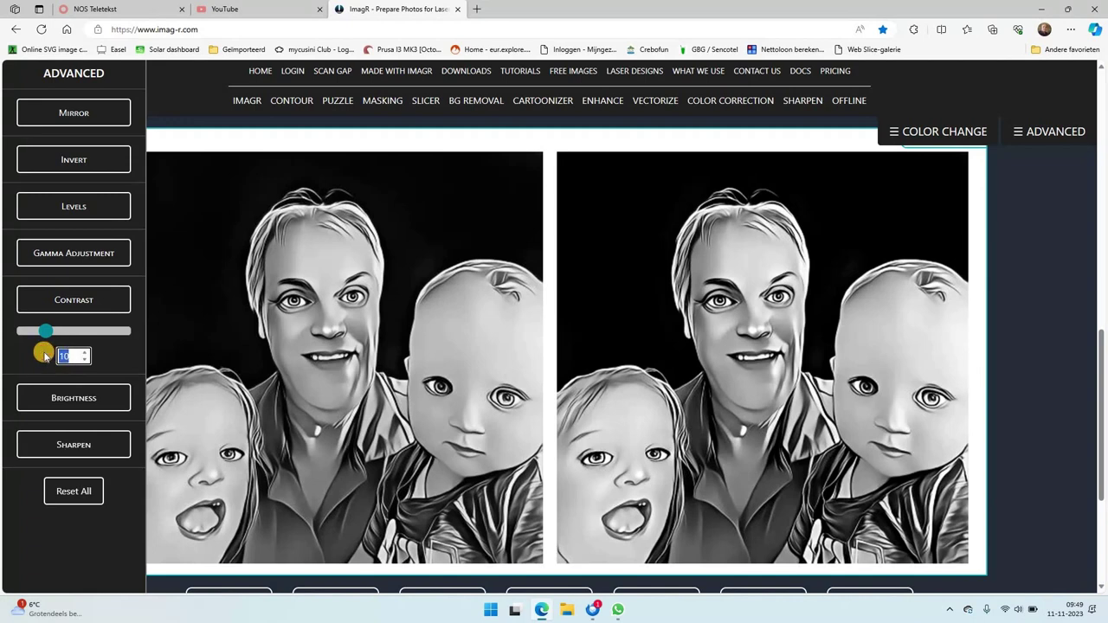
type("0")
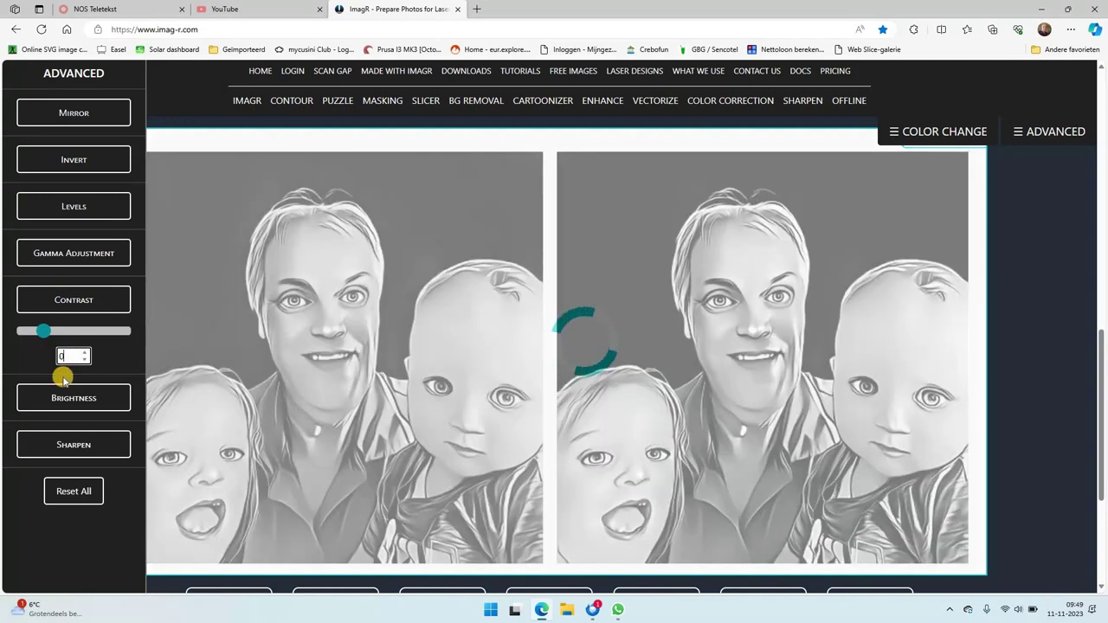
Sharpen the portrait manually with the percentage set to 30 and the R value left empty
left_click(75, 444)
left_click(76, 446)
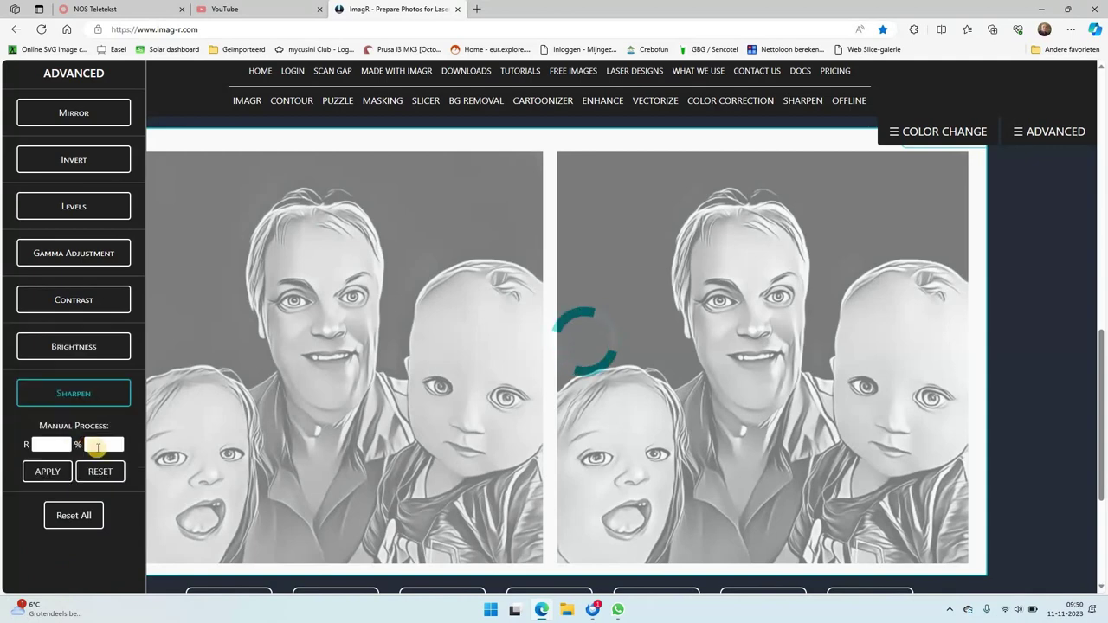
left_click(98, 446)
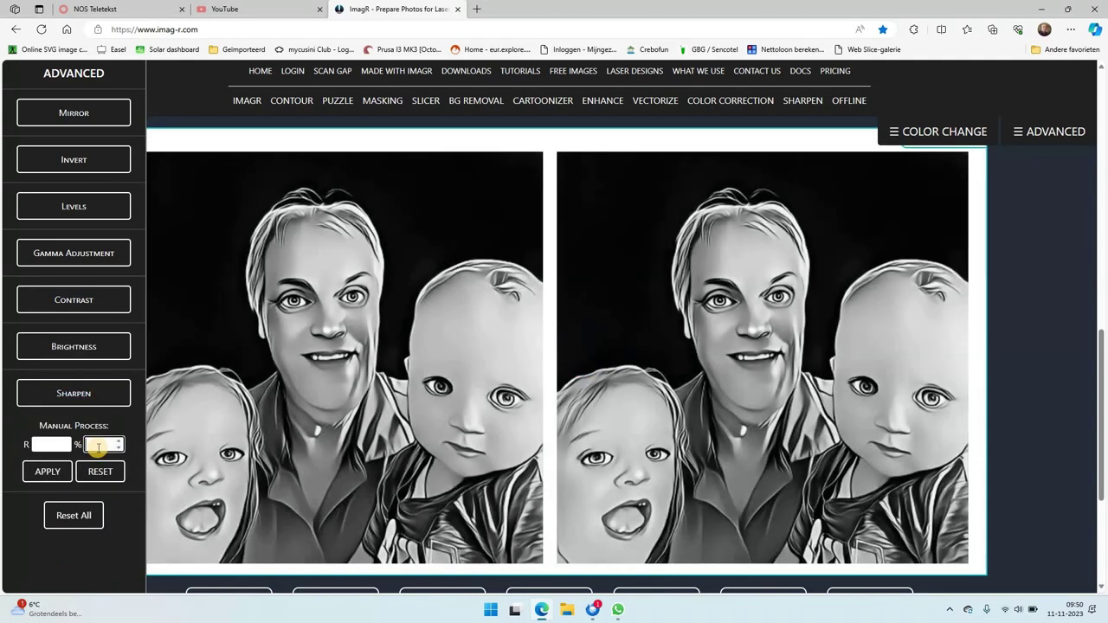
type("30")
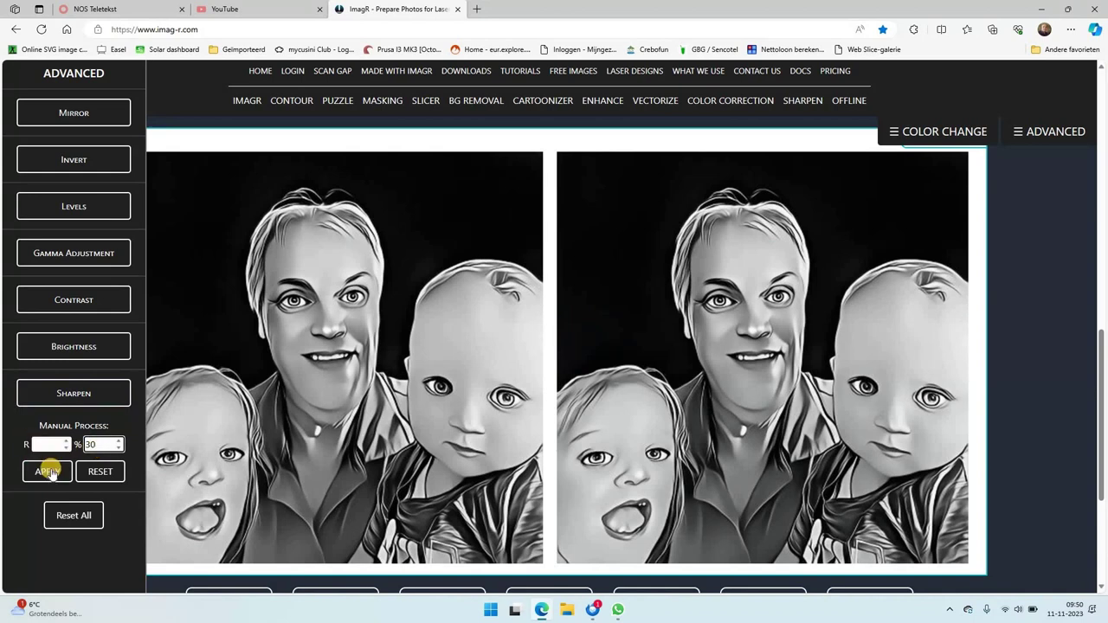
left_click(47, 472)
left_click(47, 444)
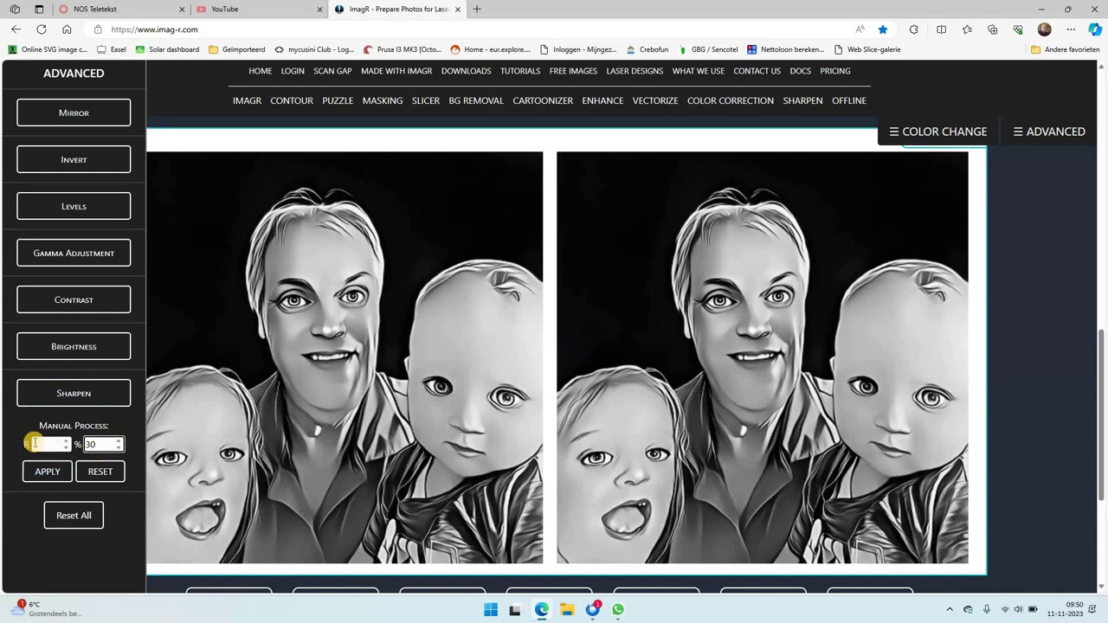
double_click(96, 445)
left_click(47, 472)
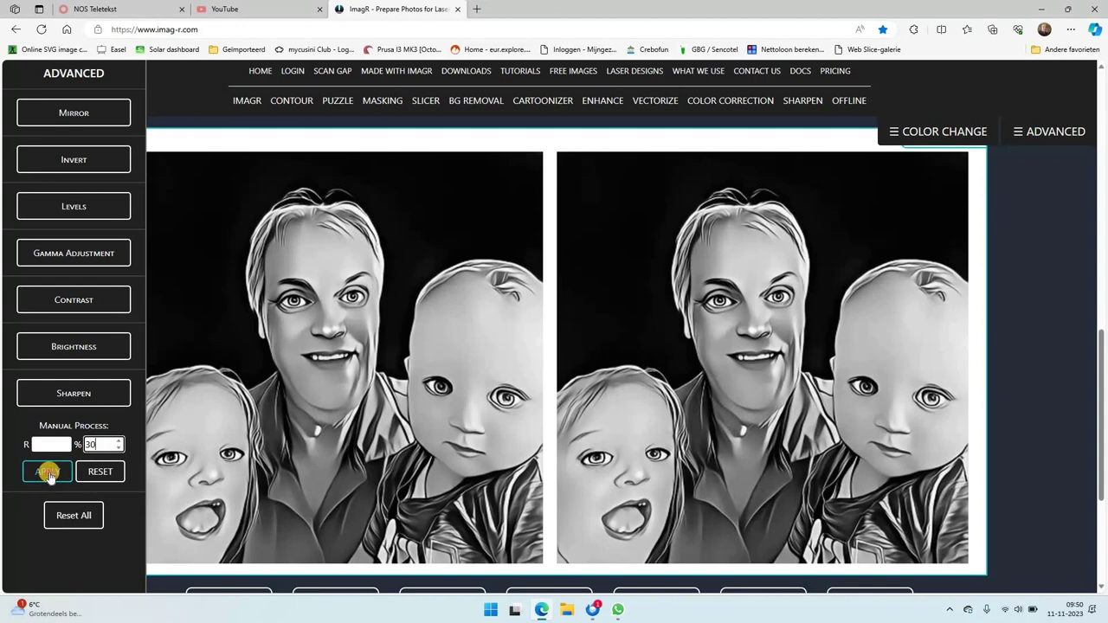
left_click(48, 472)
Apply the Norton White Tile Painted Black material preset to the sharpened portrait and bring the converted image into view
scroll(49, 475, "down", 3)
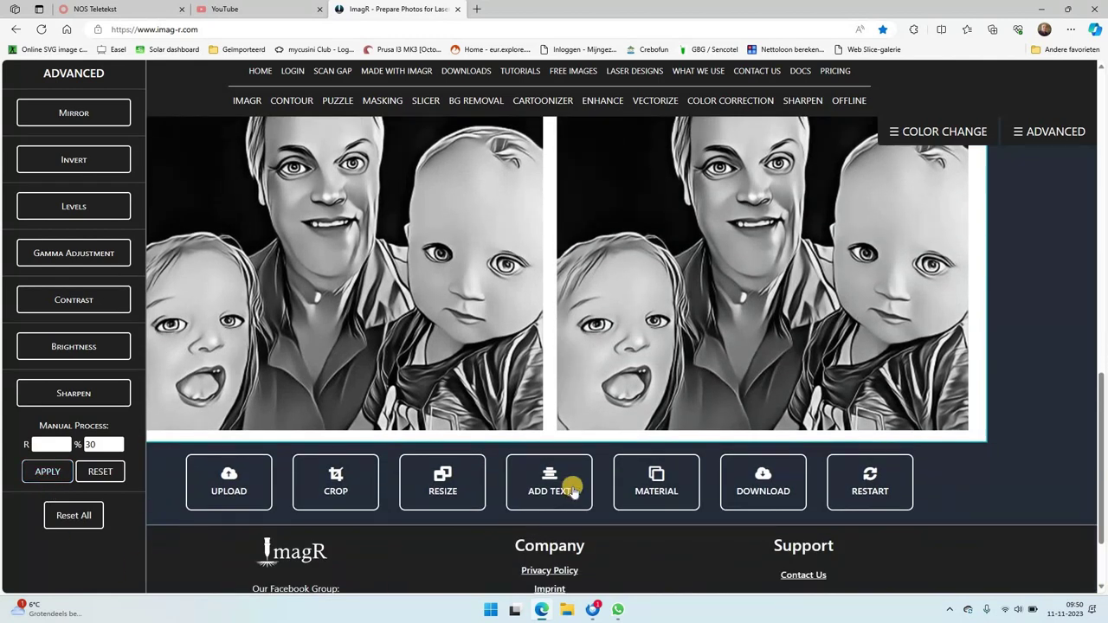
left_click(656, 481)
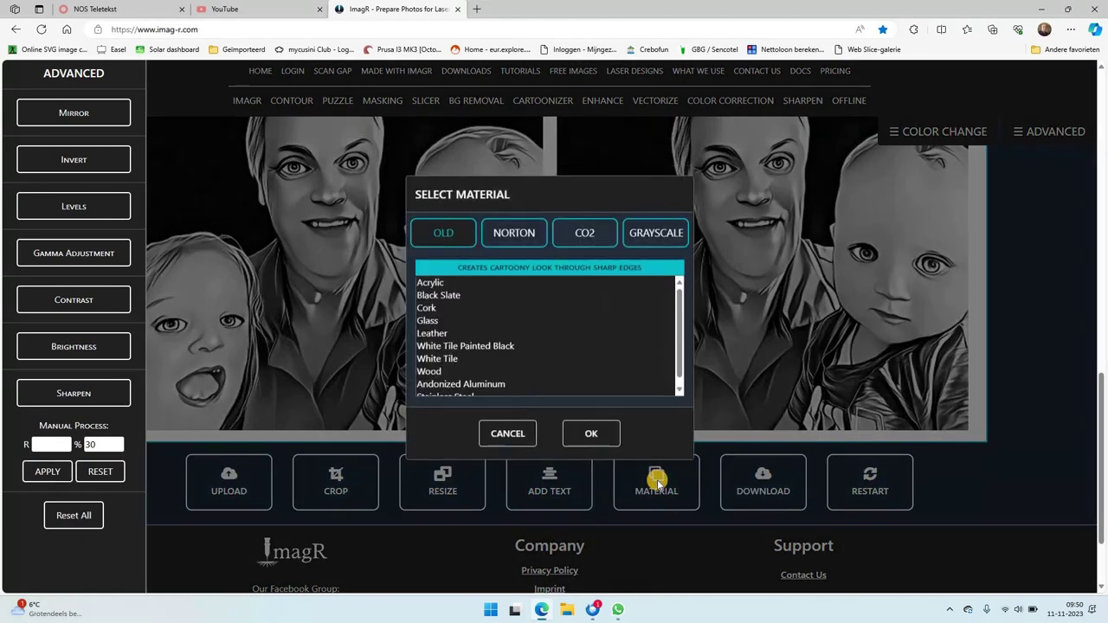
left_click(511, 244)
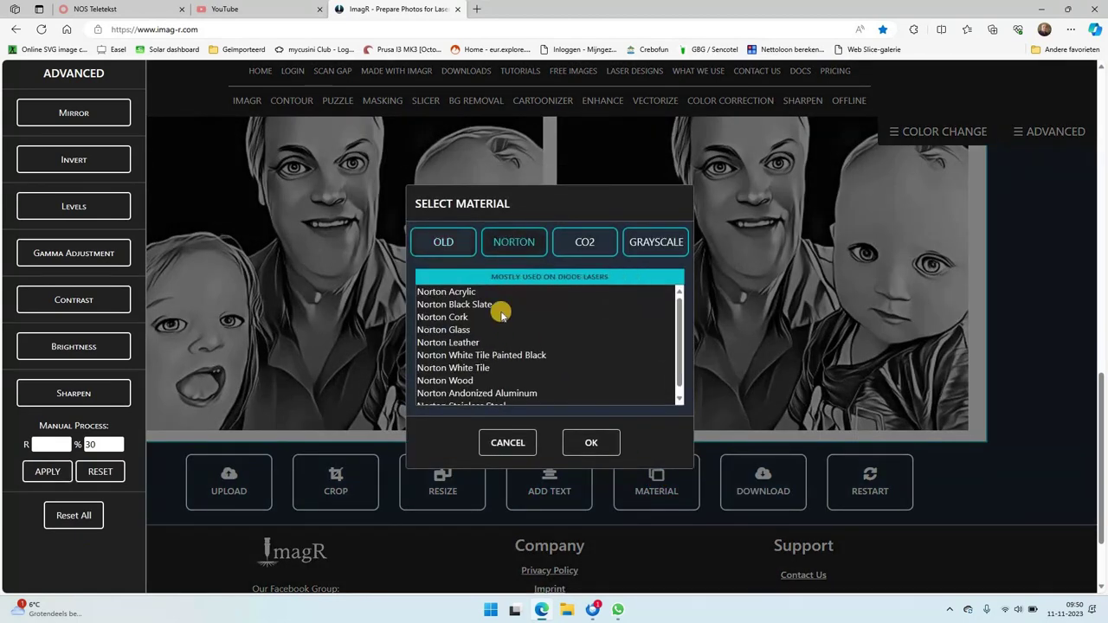
left_click(452, 356)
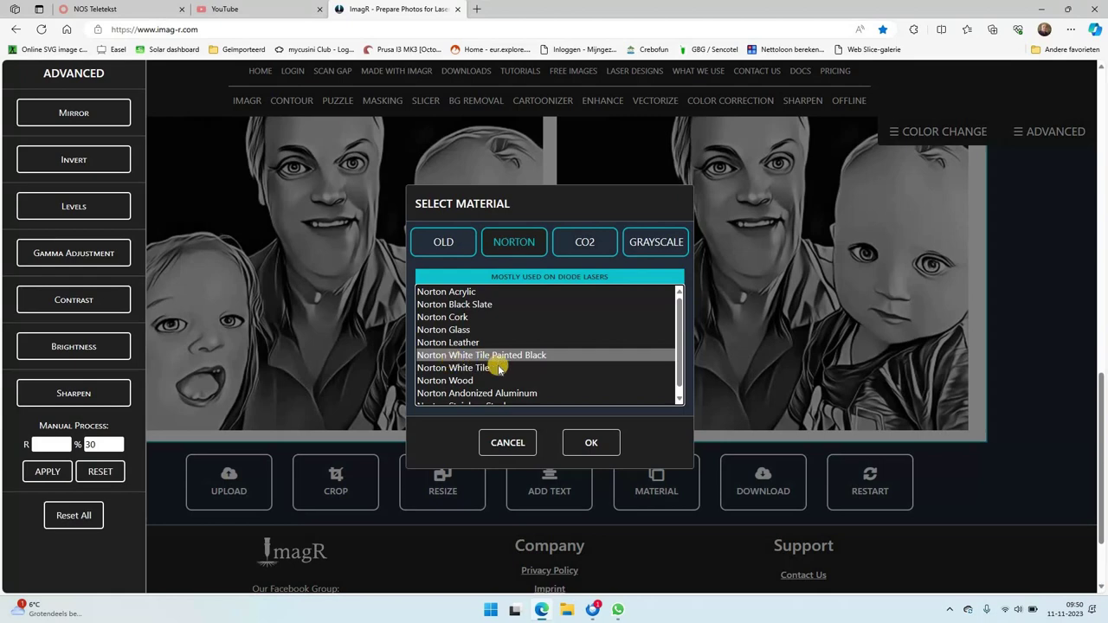
left_click(592, 442)
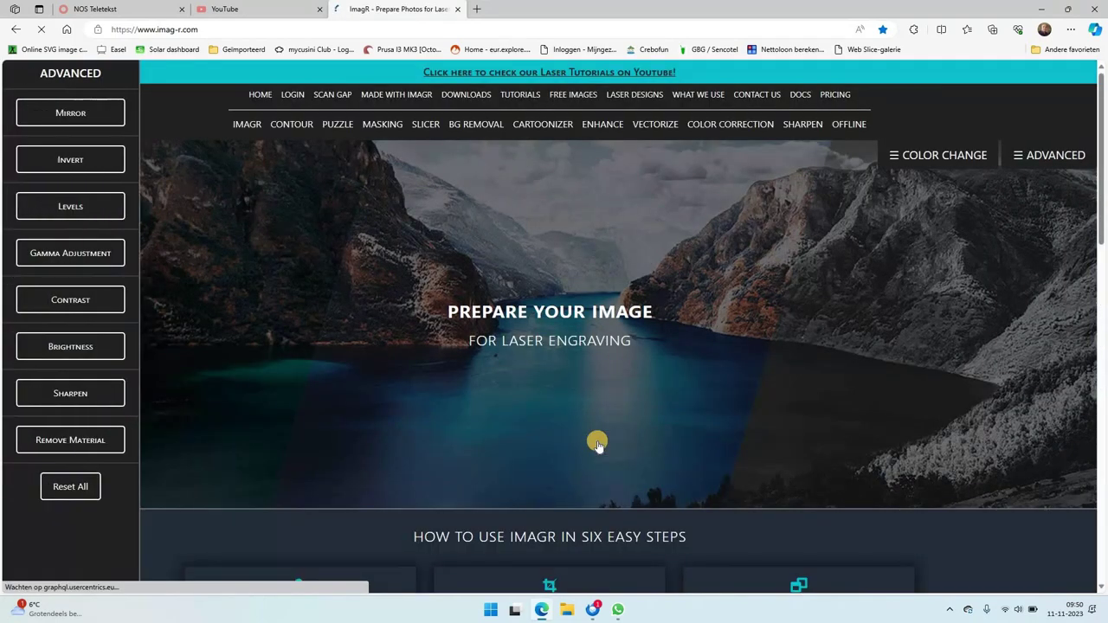
scroll(597, 444, "down", 4)
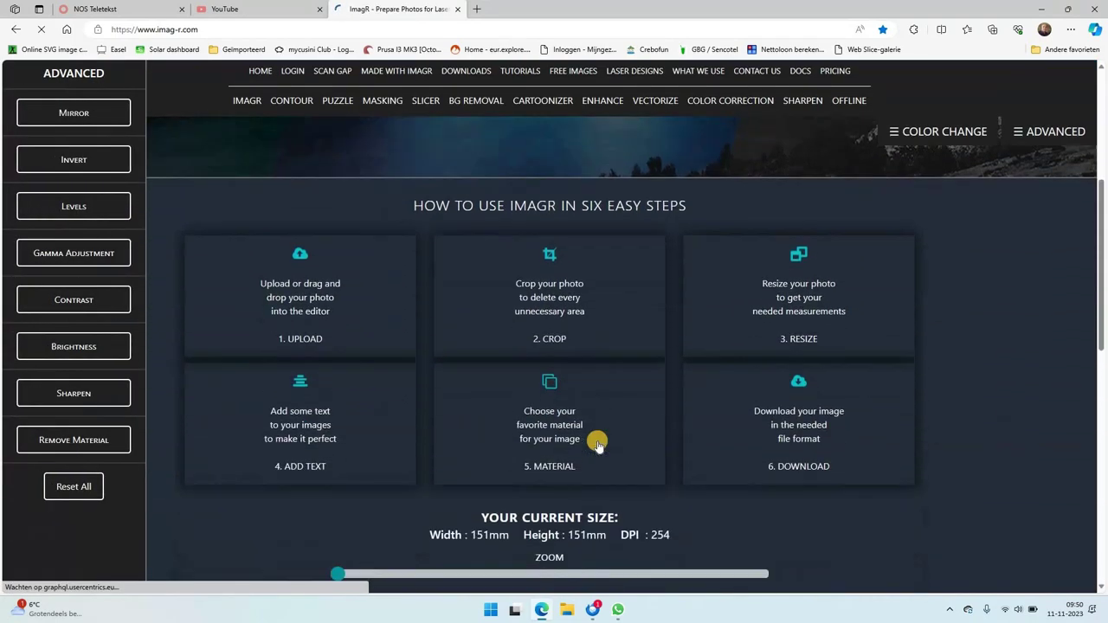
scroll(597, 443, "down", 5)
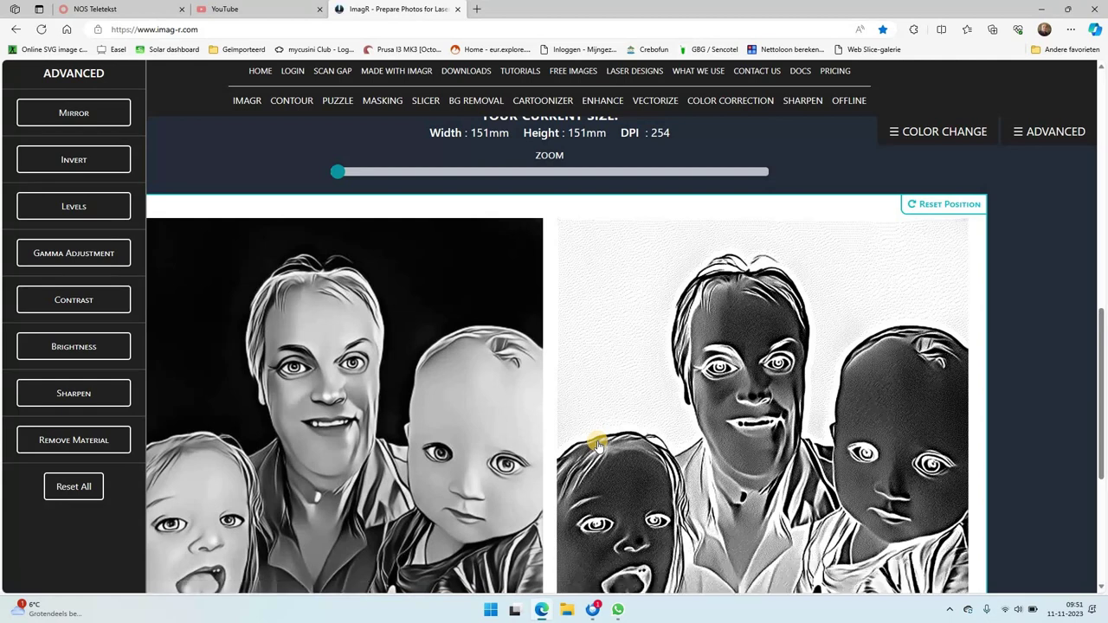
Download the converted portrait as PNG and dismiss the duplicate download requests
scroll(597, 446, "down", 3)
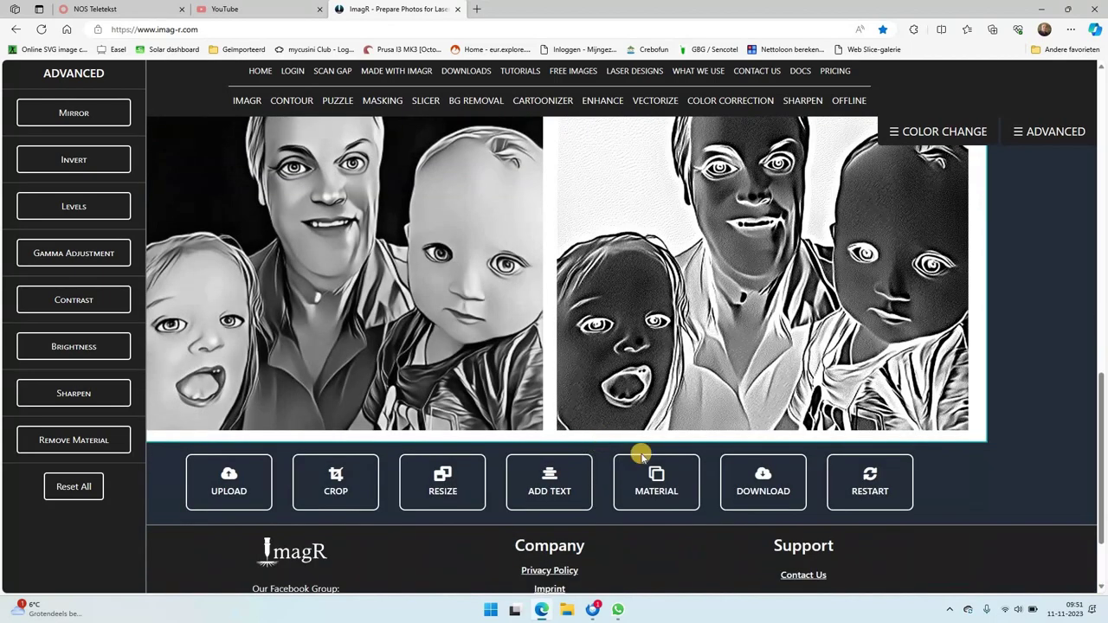
left_click(763, 488)
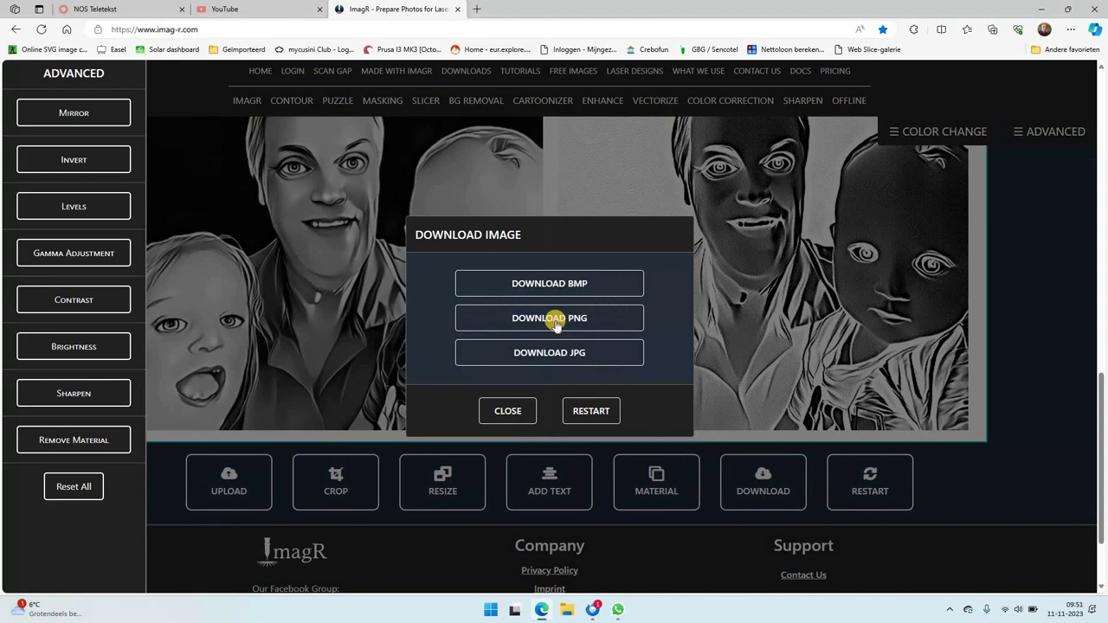
left_click(558, 312)
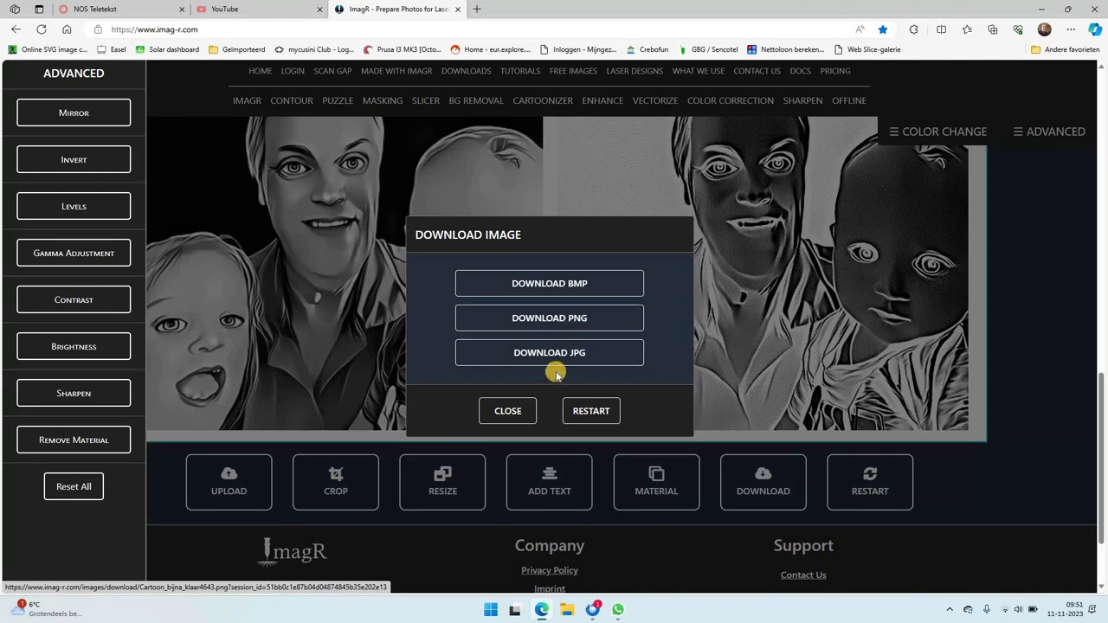
left_click(551, 320)
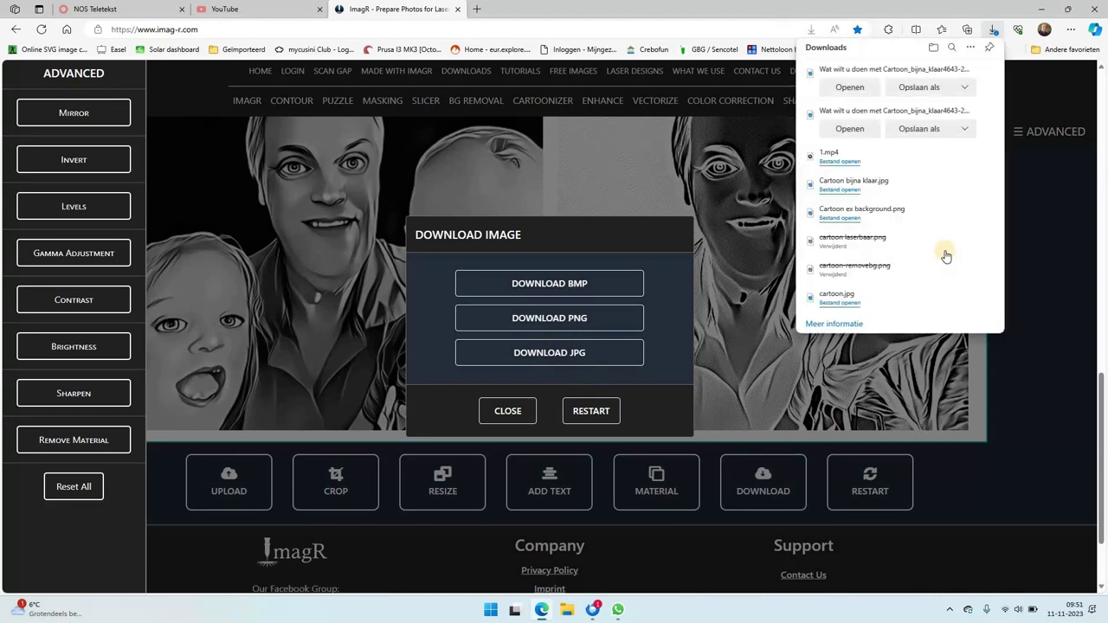
left_click(986, 158)
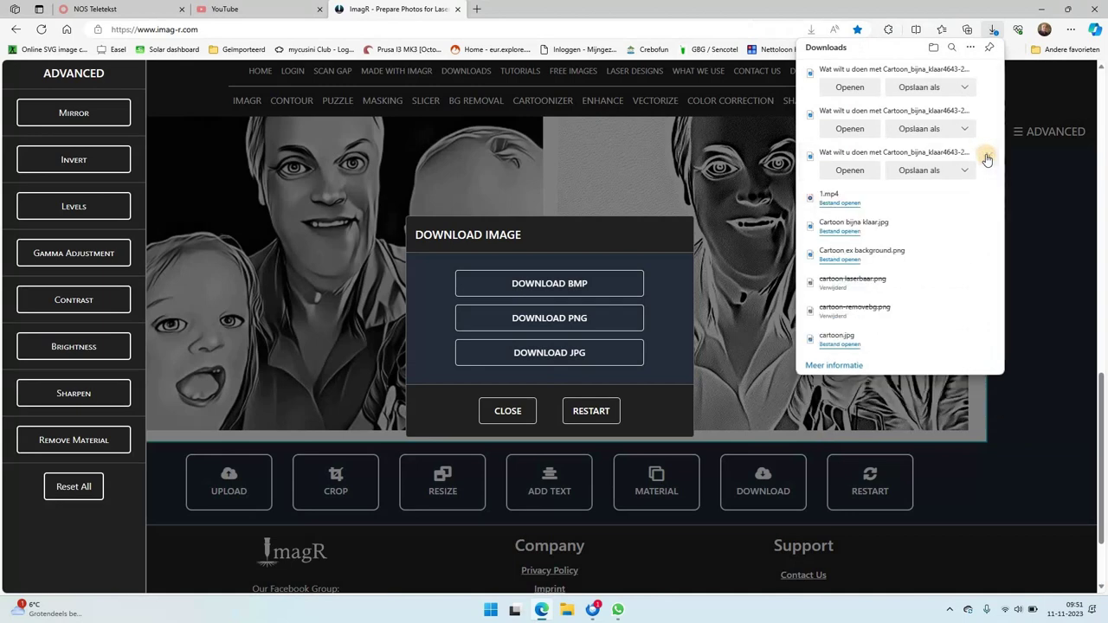
left_click(986, 158)
left_click(987, 118)
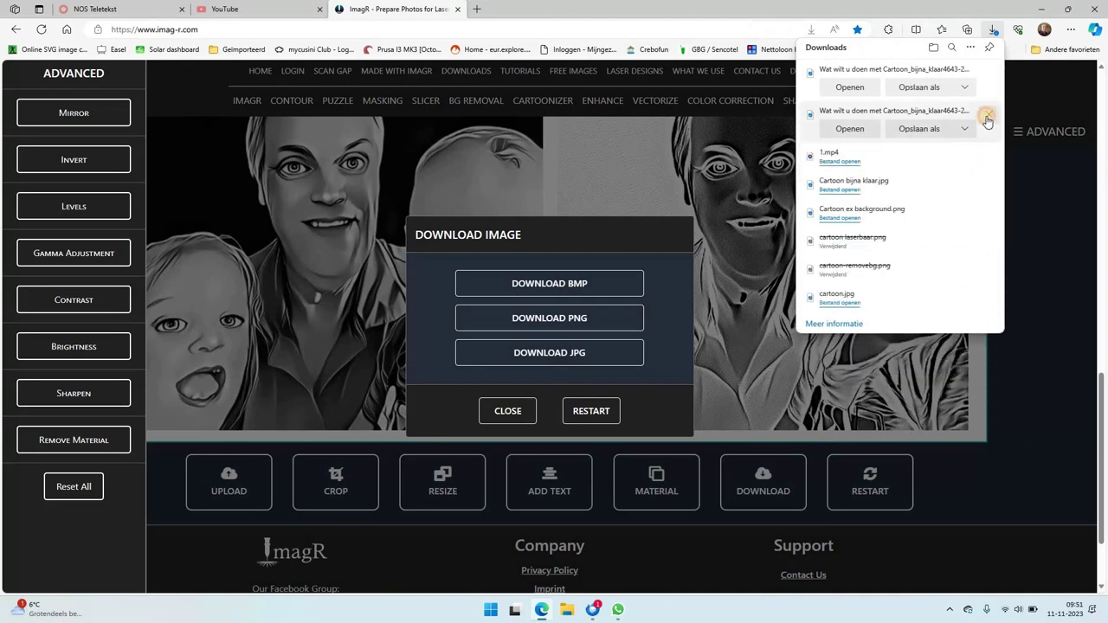
Save the remaining download as the PNG image "Cartoon laserklaar" in the Bureaublad folder
left_click(914, 88)
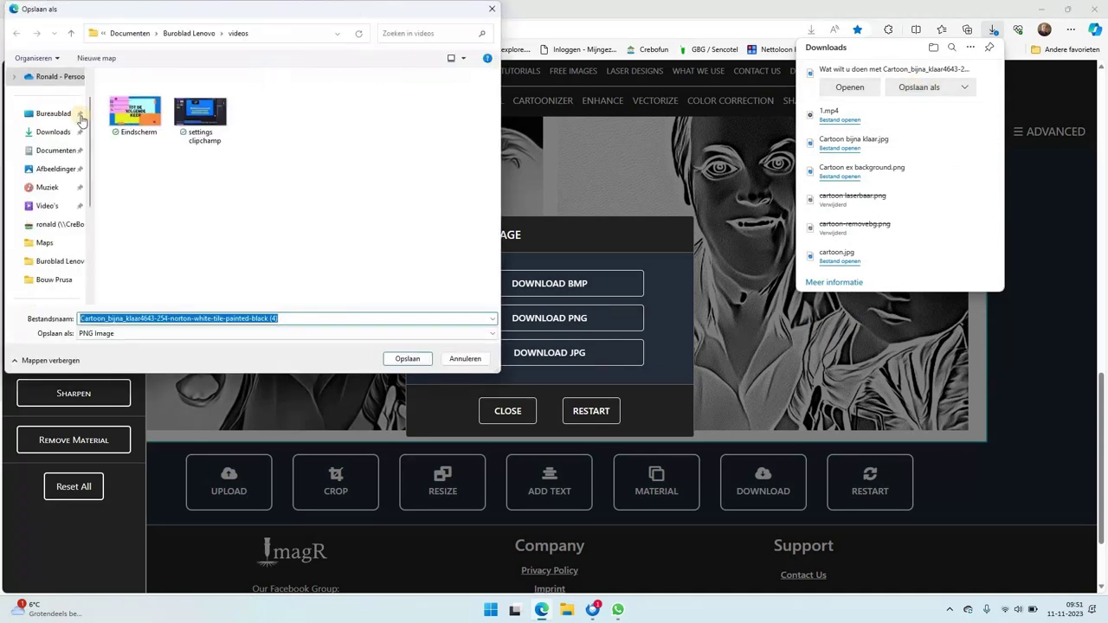
left_click(40, 117)
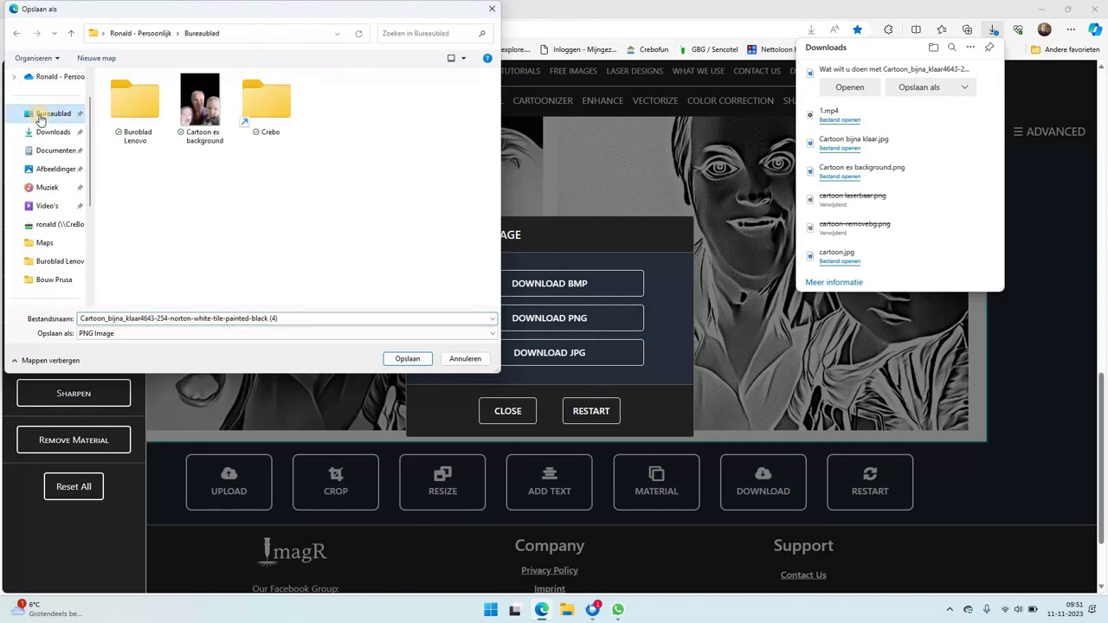
left_click(201, 316)
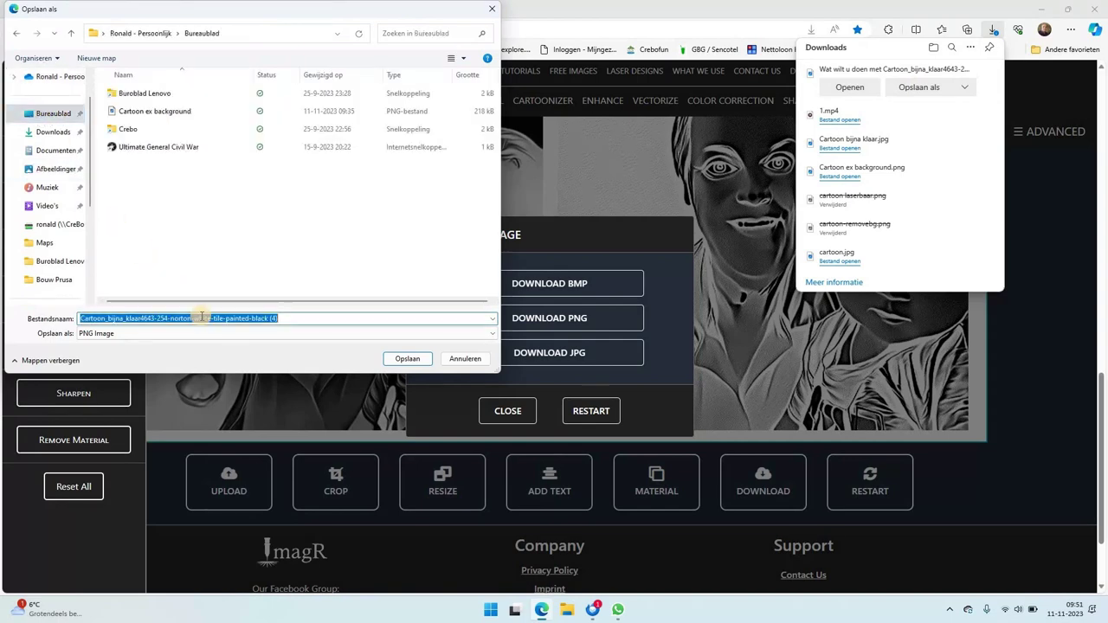
type("Cartoo")
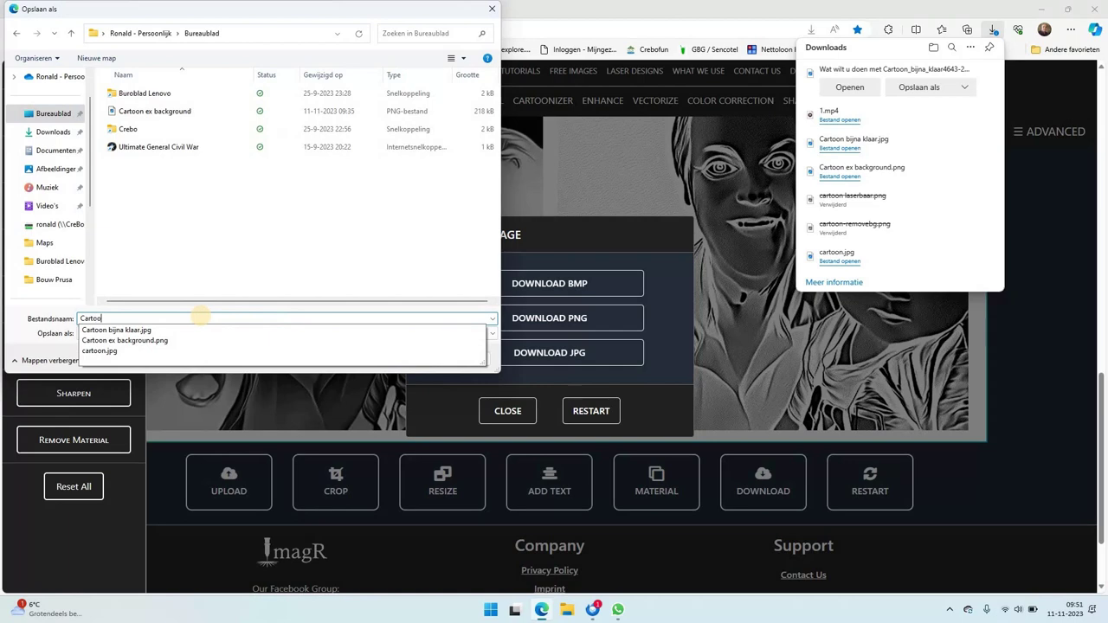
type("n laserklaar")
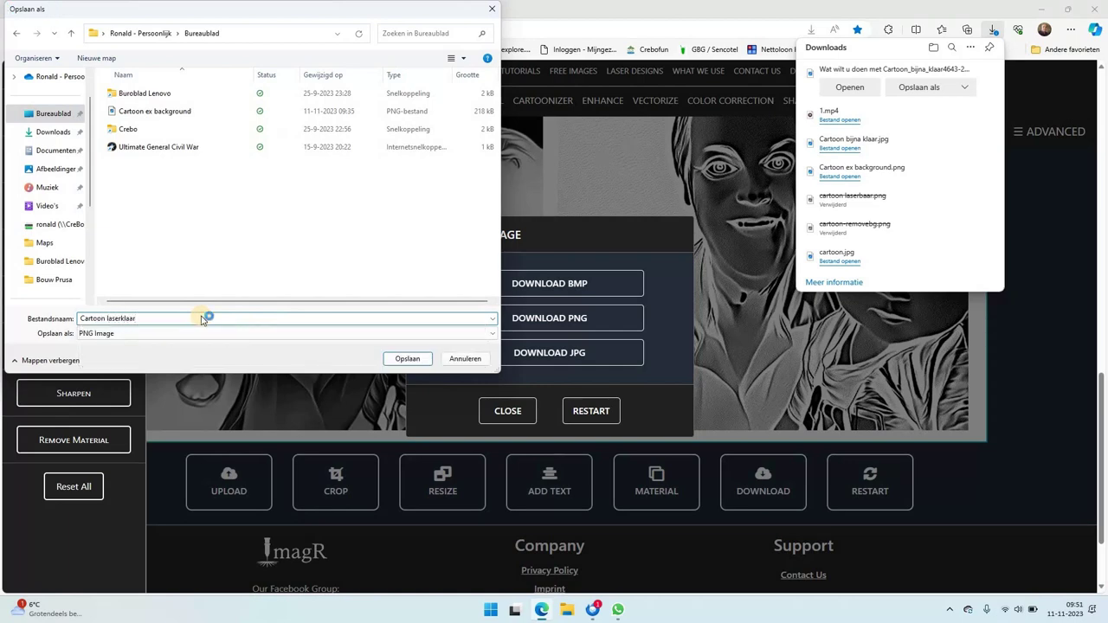
key("Return")
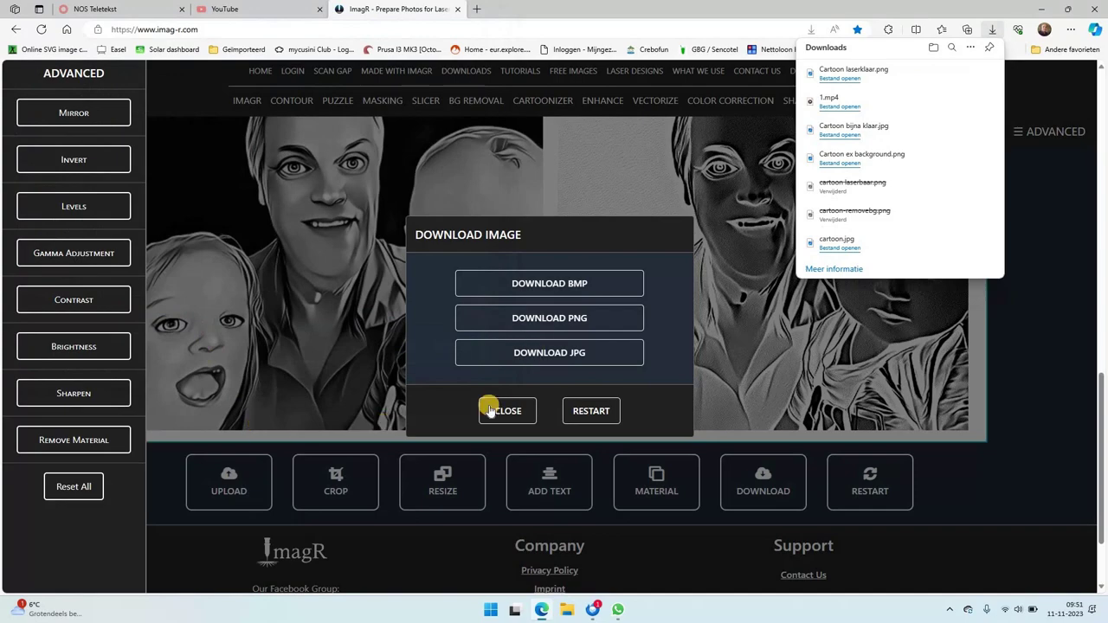
left_click(1026, 326)
left_click(730, 369)
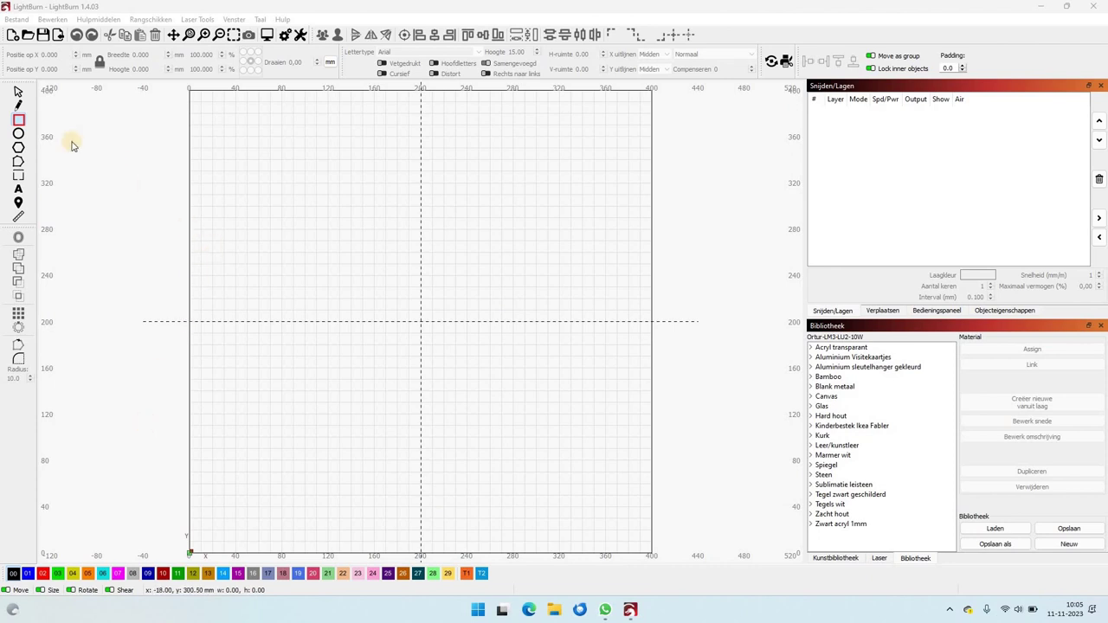
In LightBurn, draw a rectangle about 139 by 108.5 mm near the middle of the workspace and assign it to tool layer T1
left_click(19, 122)
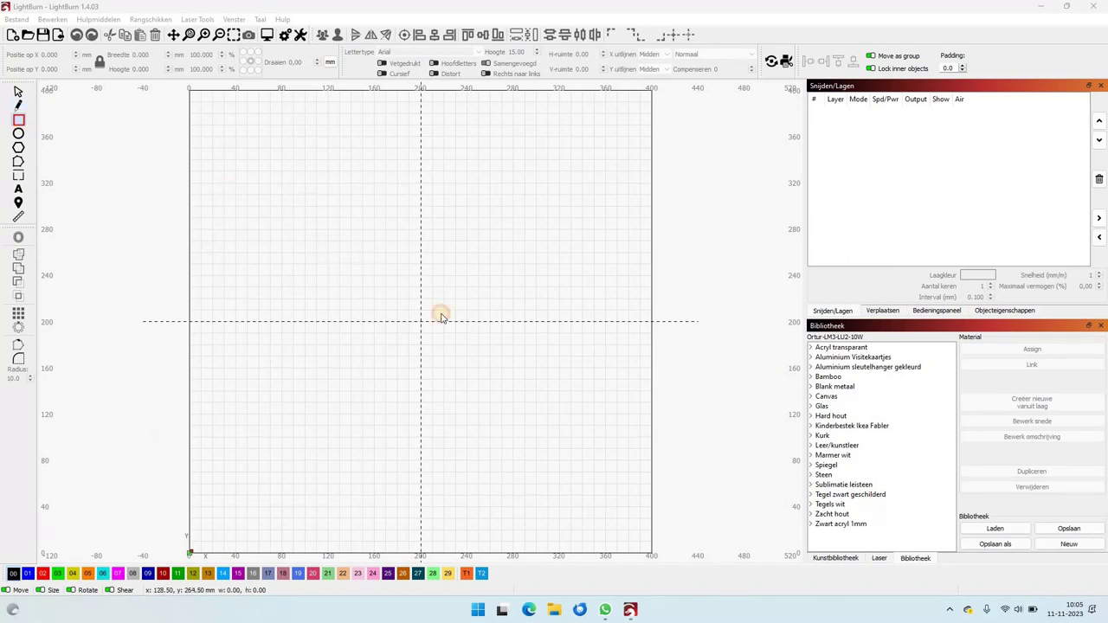
left_click_drag(337, 247, 499, 374)
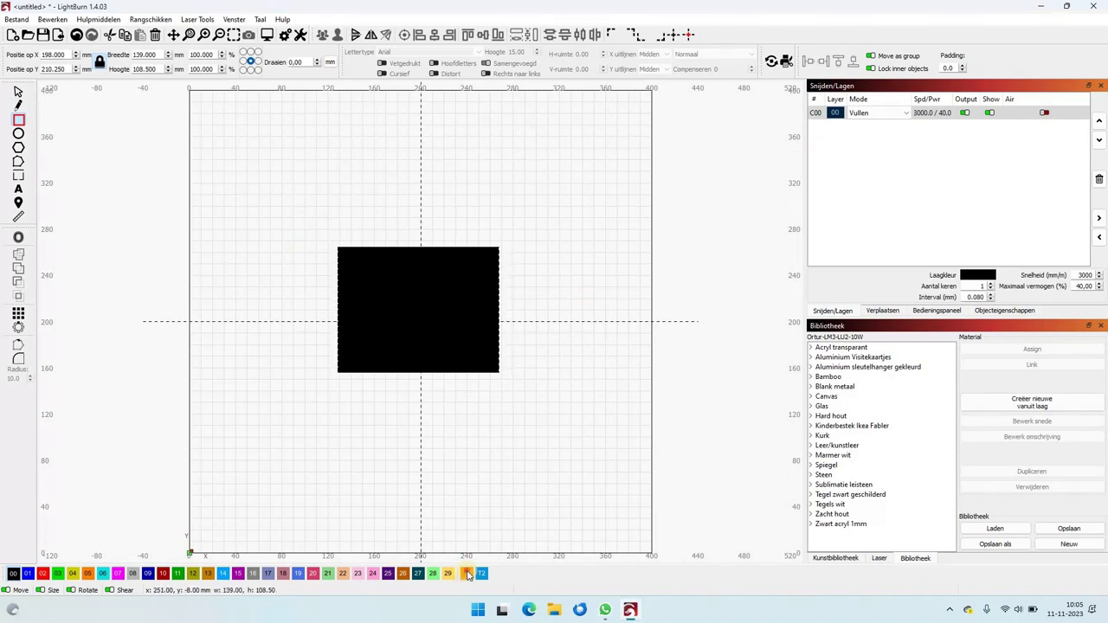
left_click(467, 574)
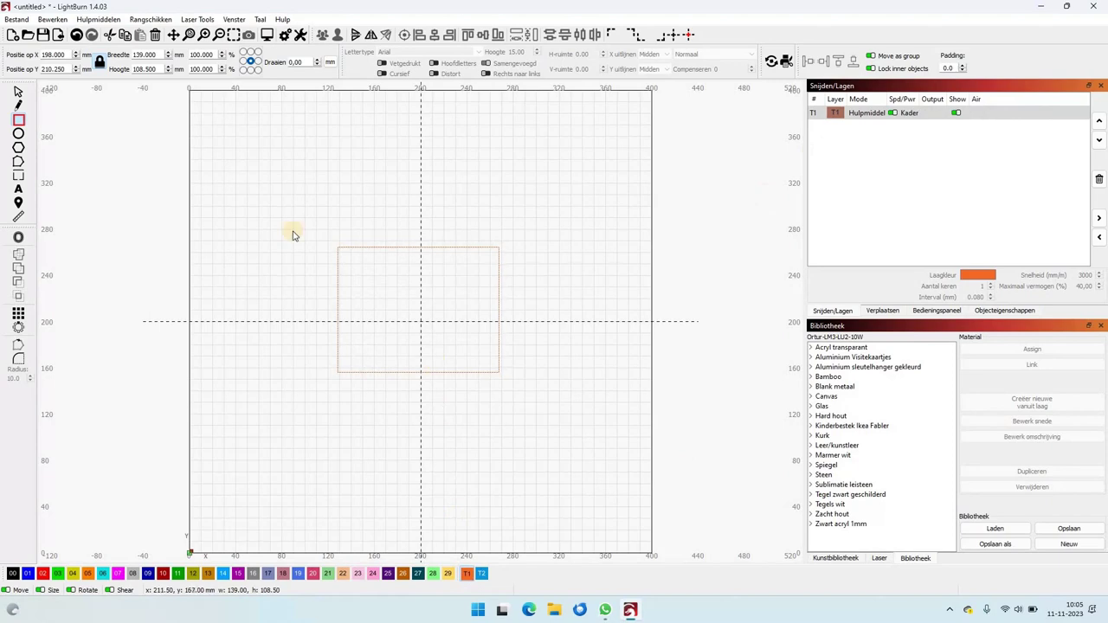
Unlock the rectangle's aspect ratio, set its width and height to 150 mm, and centre it on the work area
left_click(99, 62)
left_click_drag(156, 55, 123, 59)
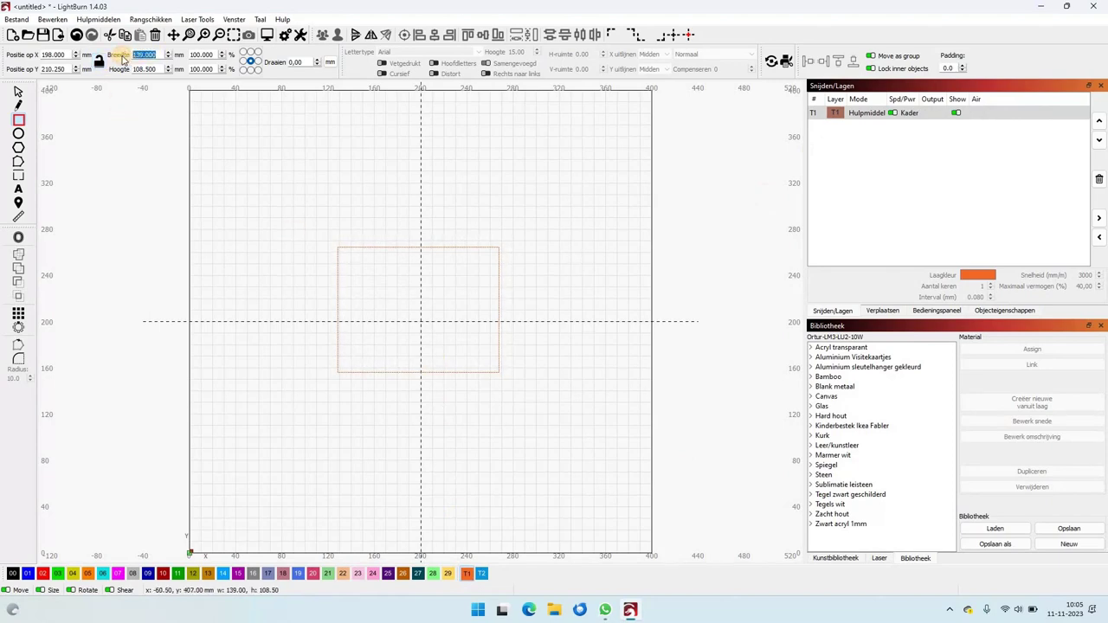
key("Tab")
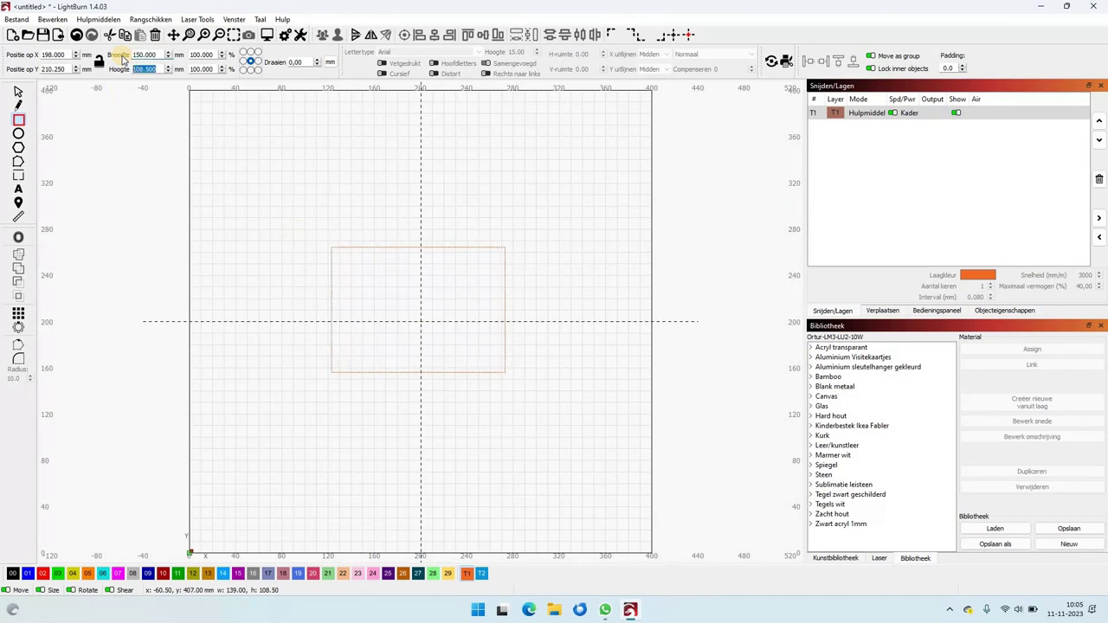
type("150")
key("Tab")
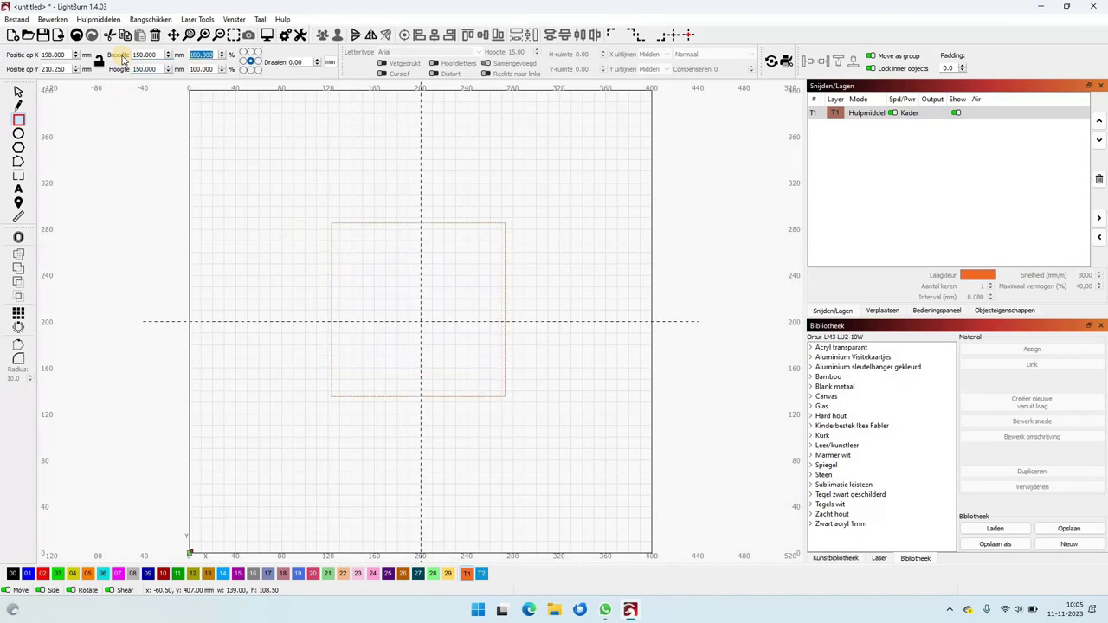
left_click(689, 36)
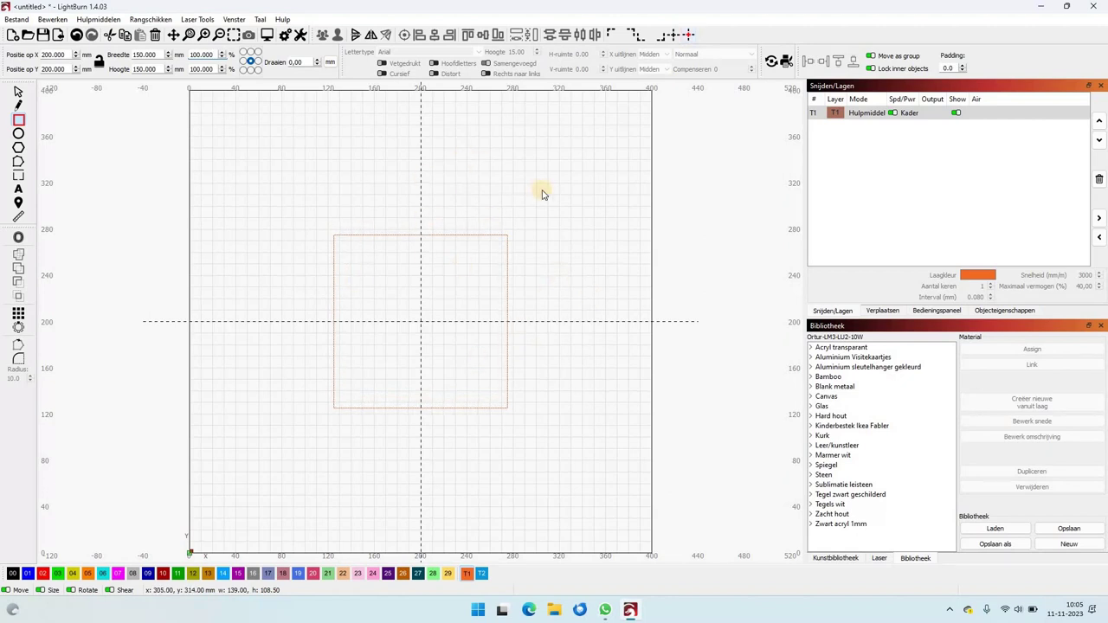
Import "Cartoon laserklaar" and assign its layer the Afbeelding preset from Tegel zwart geschilderd, Foto bewerken imag-r goed contrast
left_click(58, 37)
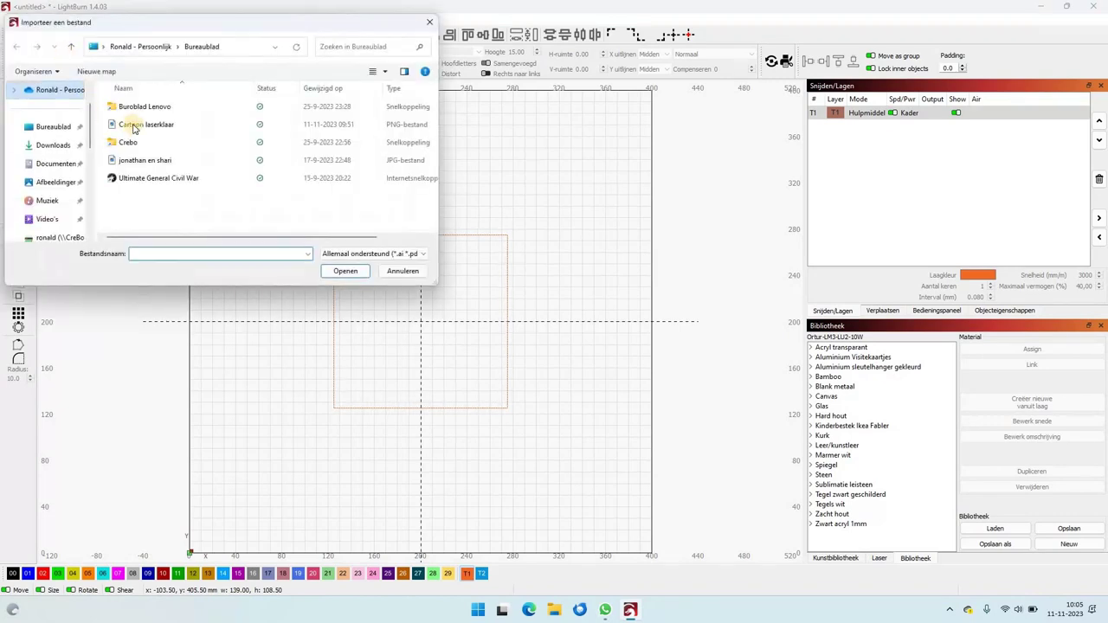
double_click(141, 125)
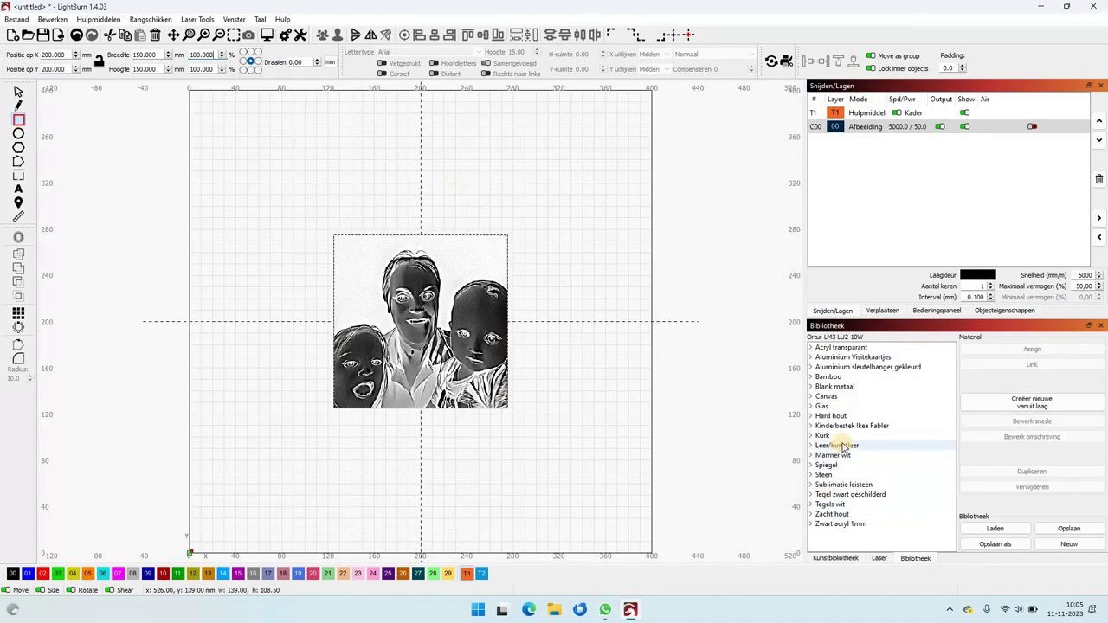
left_click(810, 495)
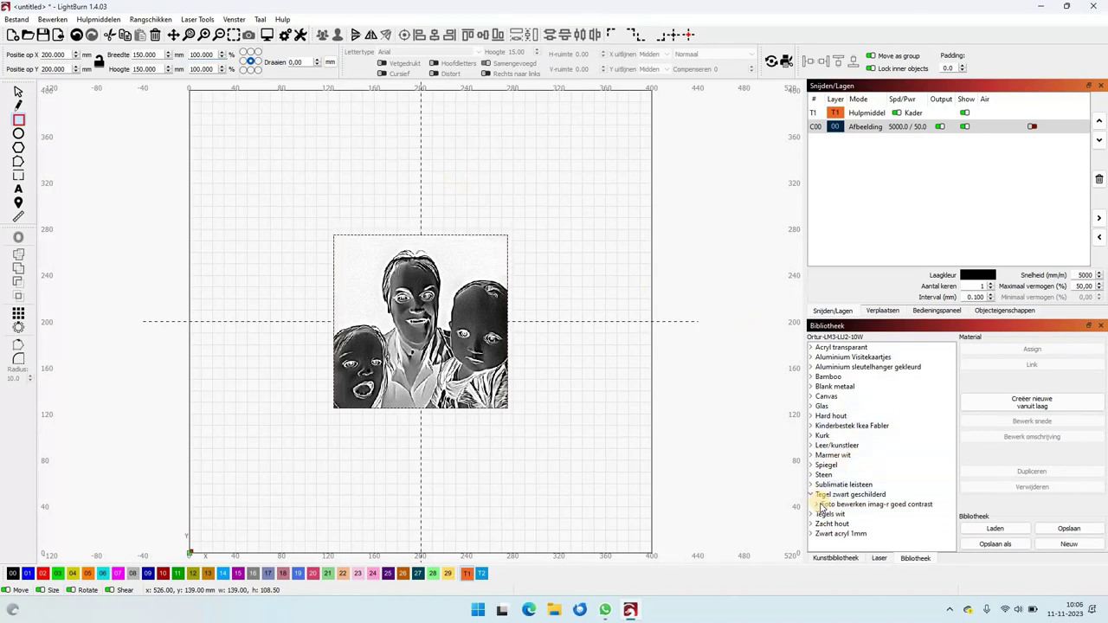
left_click(816, 504)
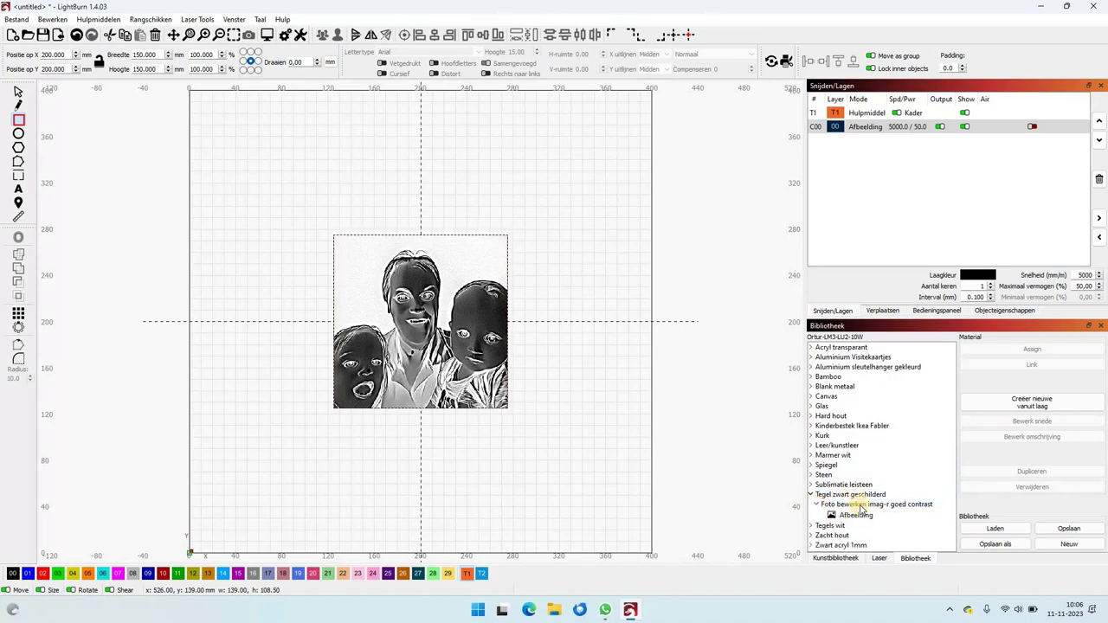
left_click(847, 516)
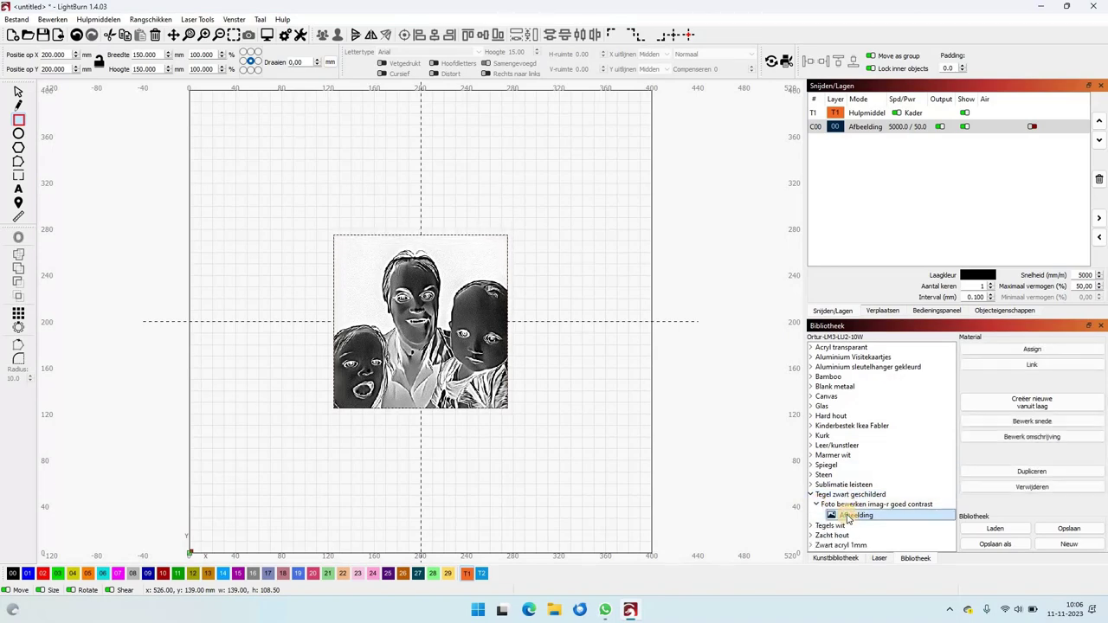
left_click(1028, 349)
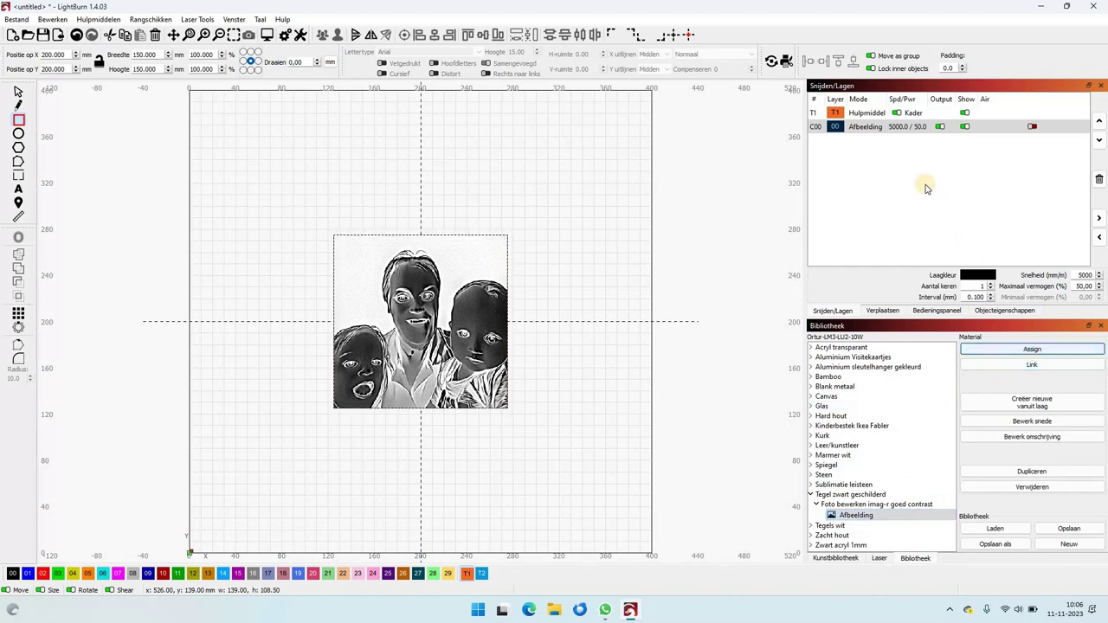
Review the image layer's cut settings, checking the speed, maximum power and Pass-Through option
double_click(902, 127)
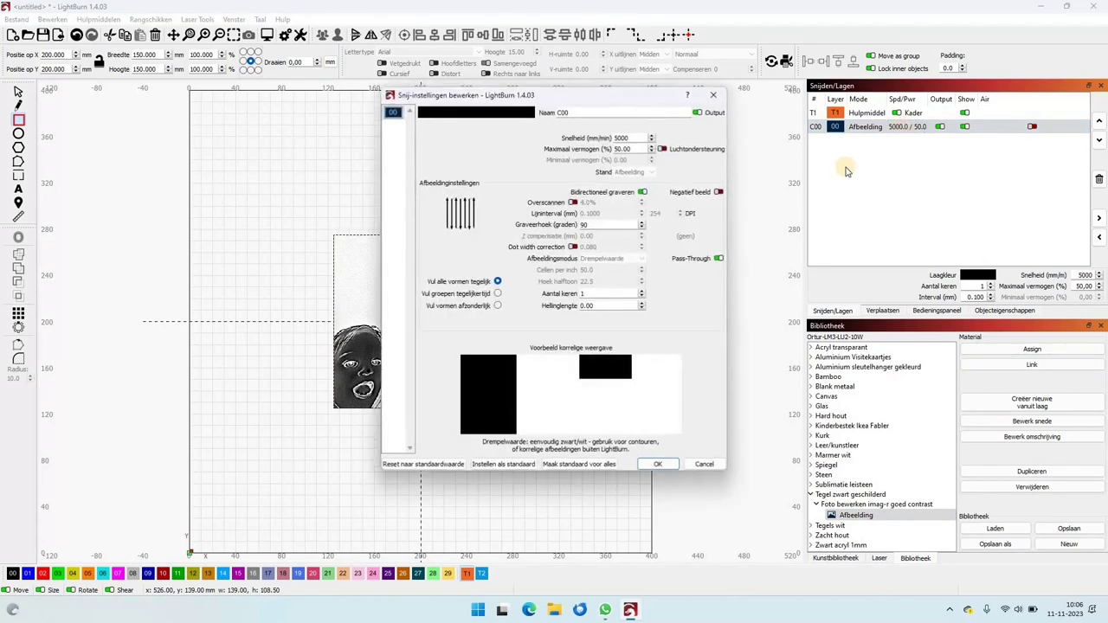
double_click(625, 138)
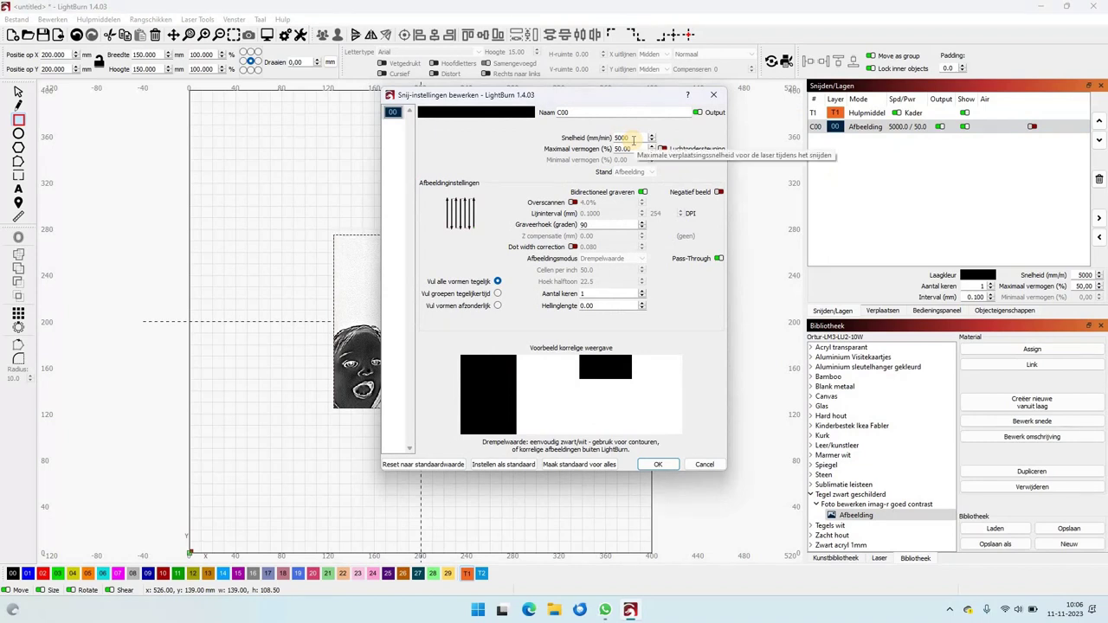
left_click(633, 148)
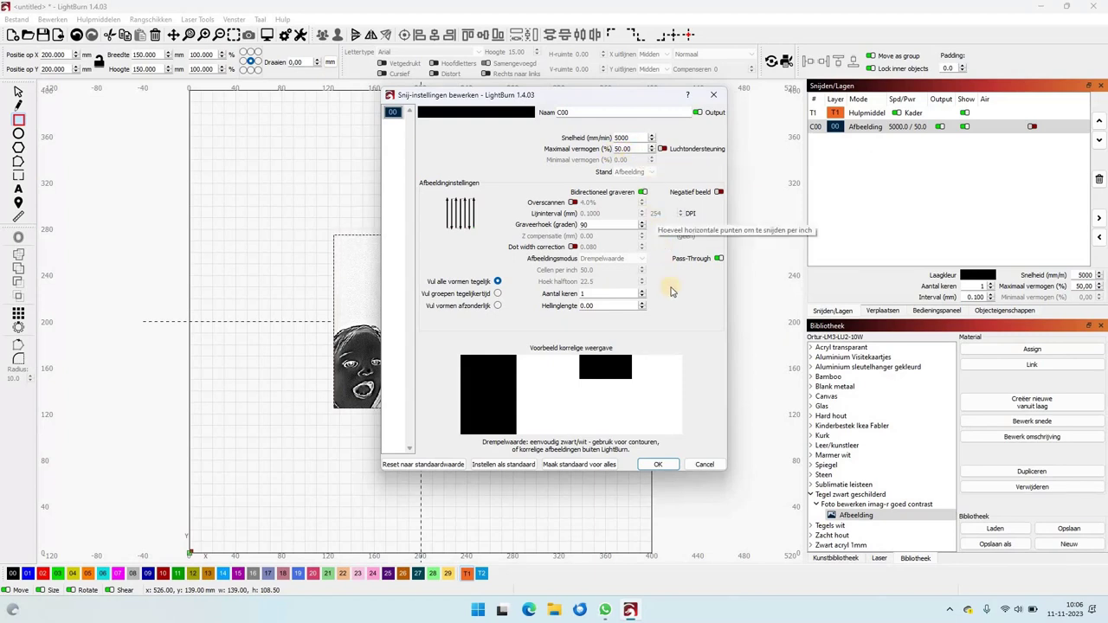
left_click(719, 259)
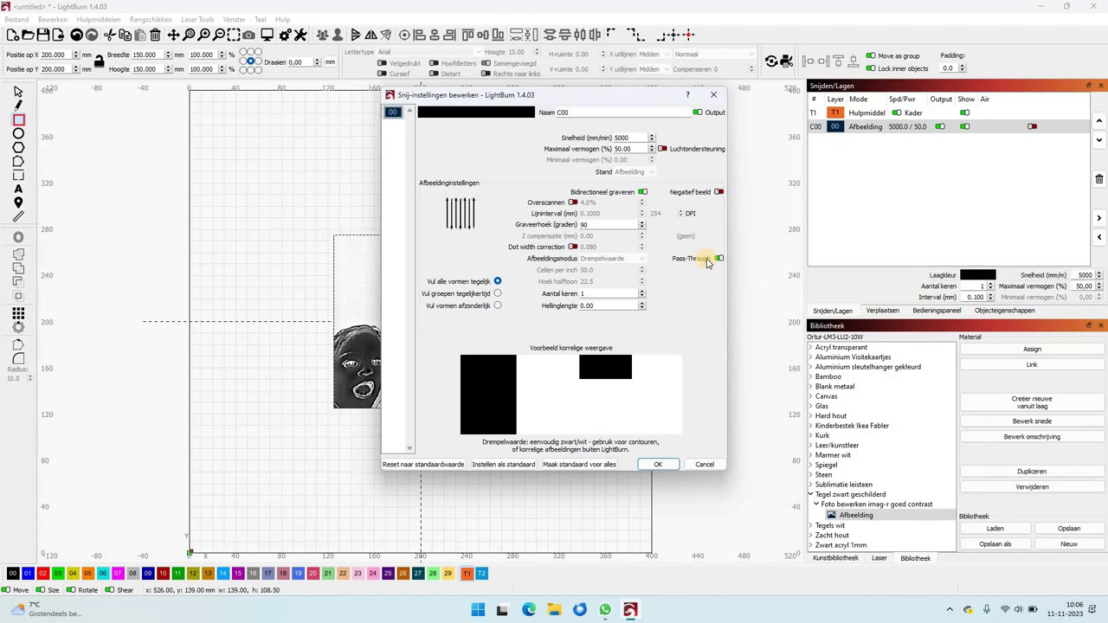
left_click(657, 466)
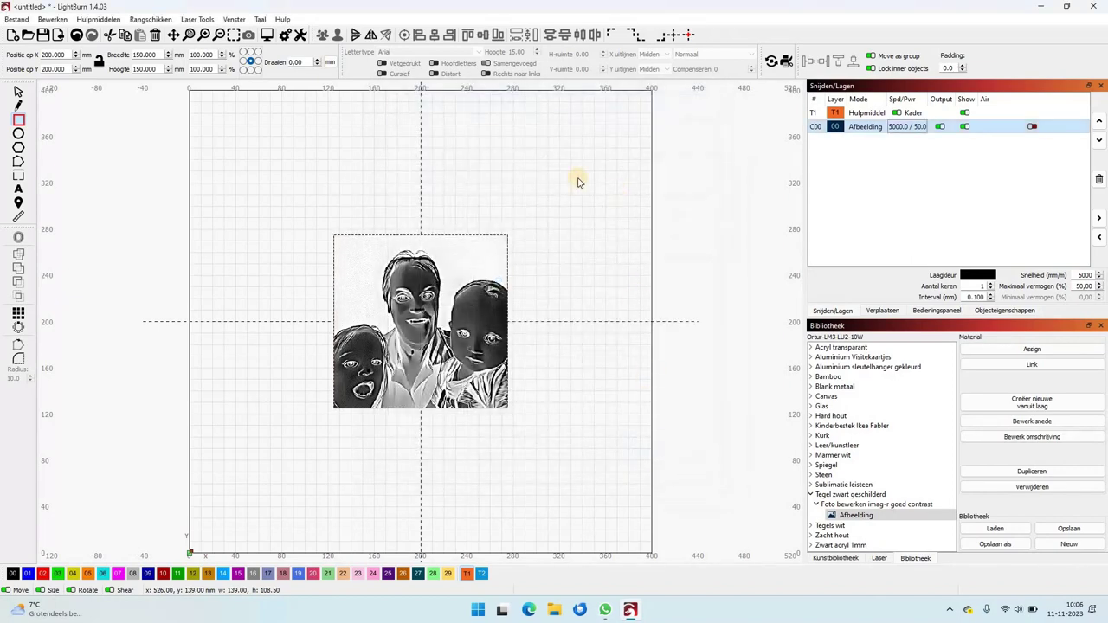
Save the project as the LightBurn file "Cartoon kinderen" in the Lbrn LM3 folder
left_click(15, 19)
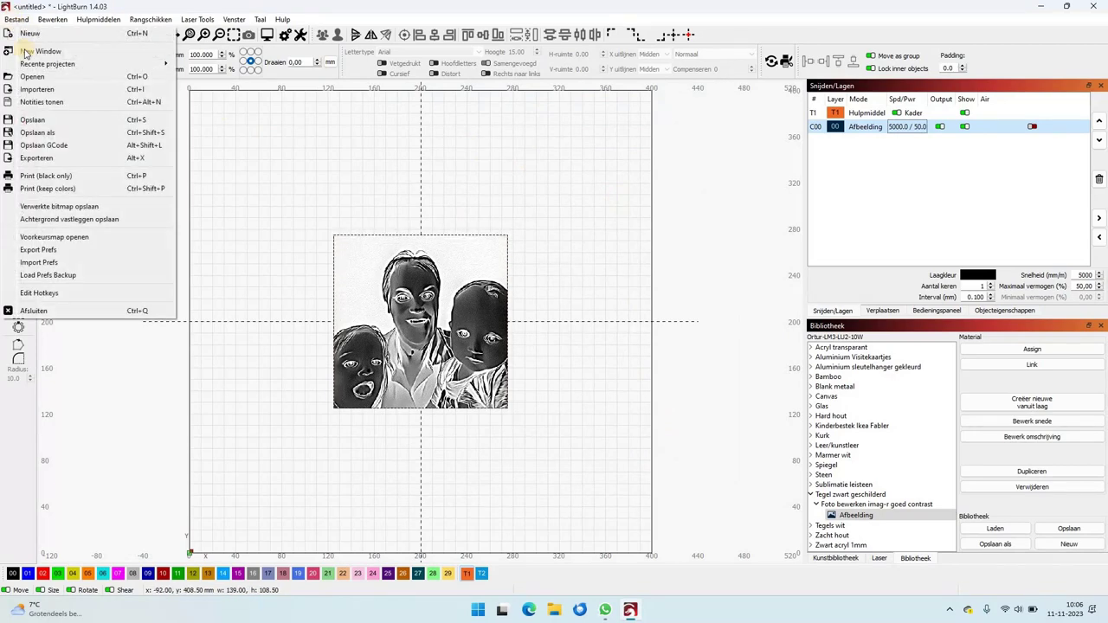
left_click(49, 135)
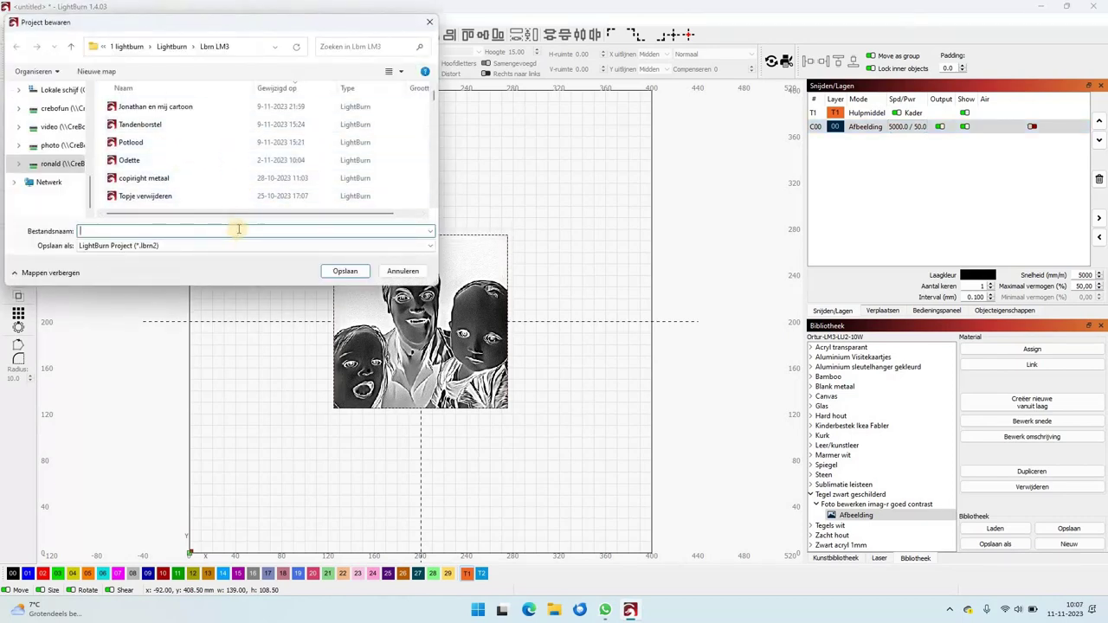
type("Cartoon kinderen")
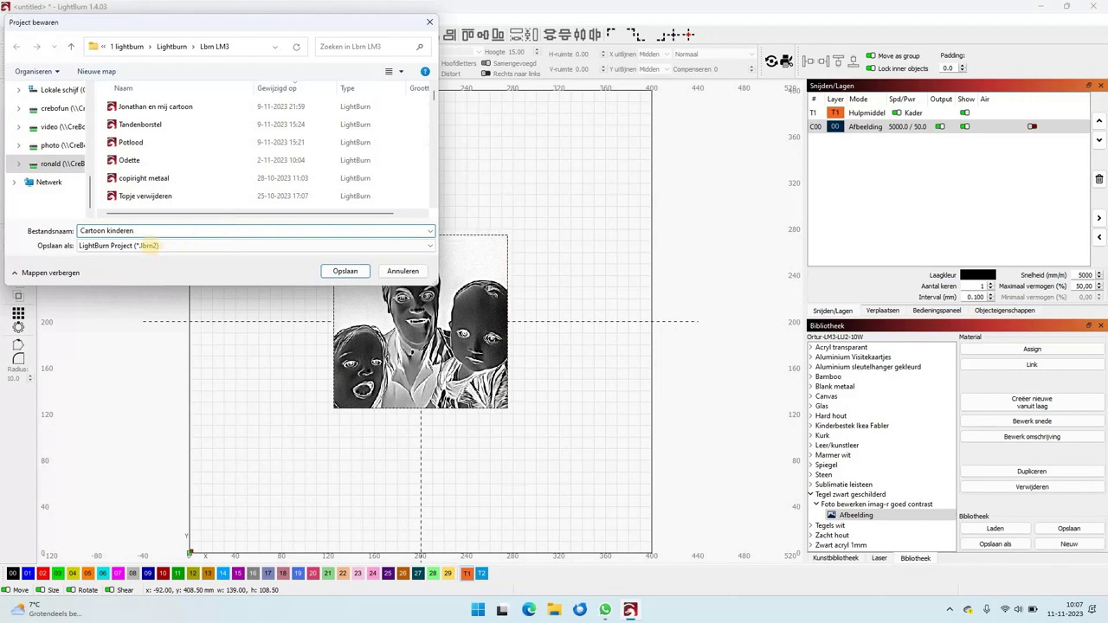
key("Return")
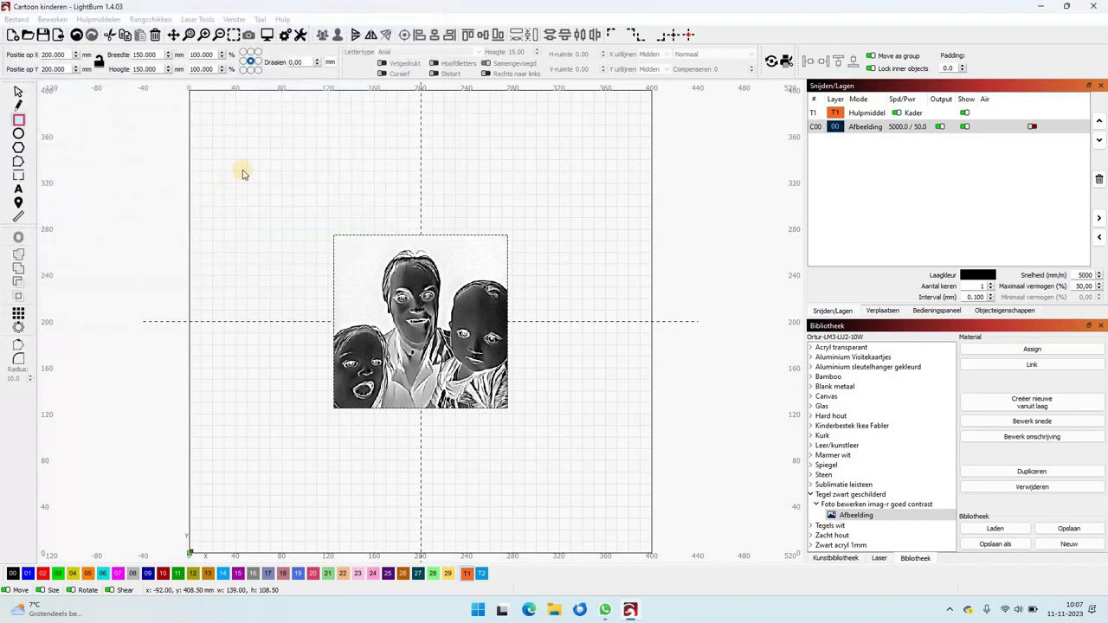